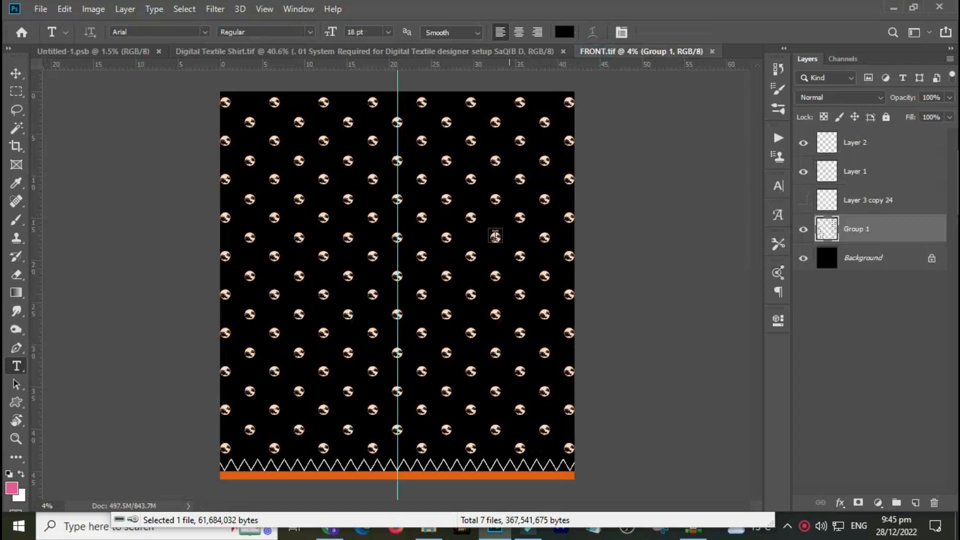
Zoom in on the lower part of the pattern and open the History panel.
drag(304, 479, 476, 229)
drag(332, 460, 475, 261)
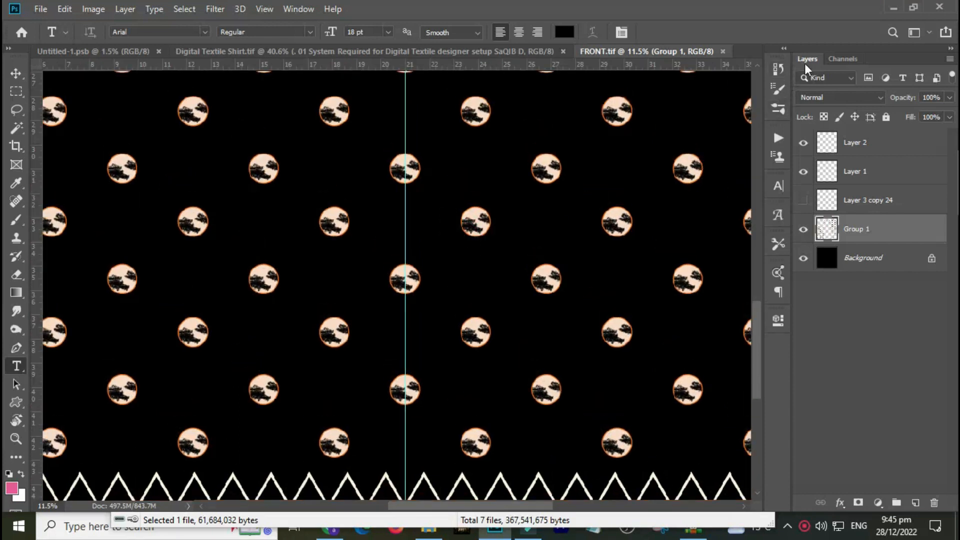
click(778, 67)
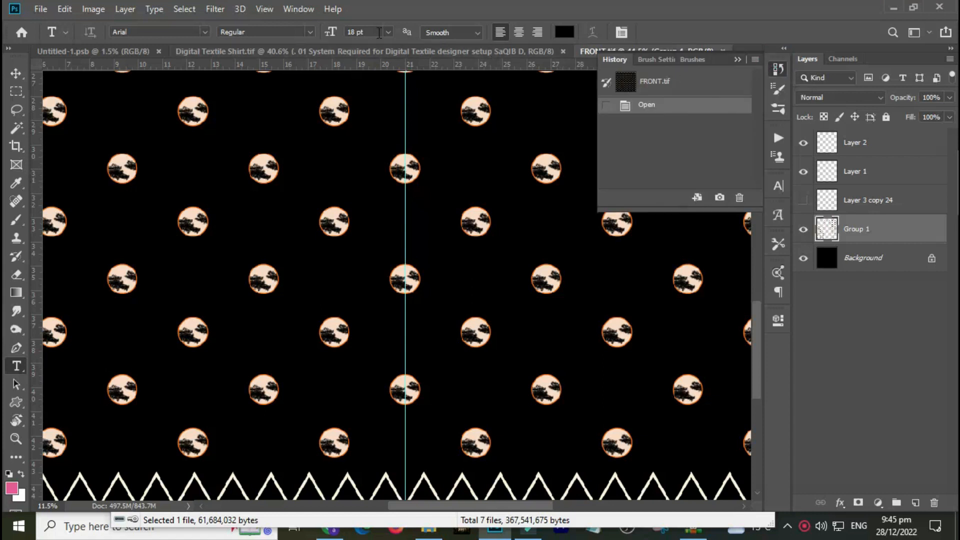
click(291, 10)
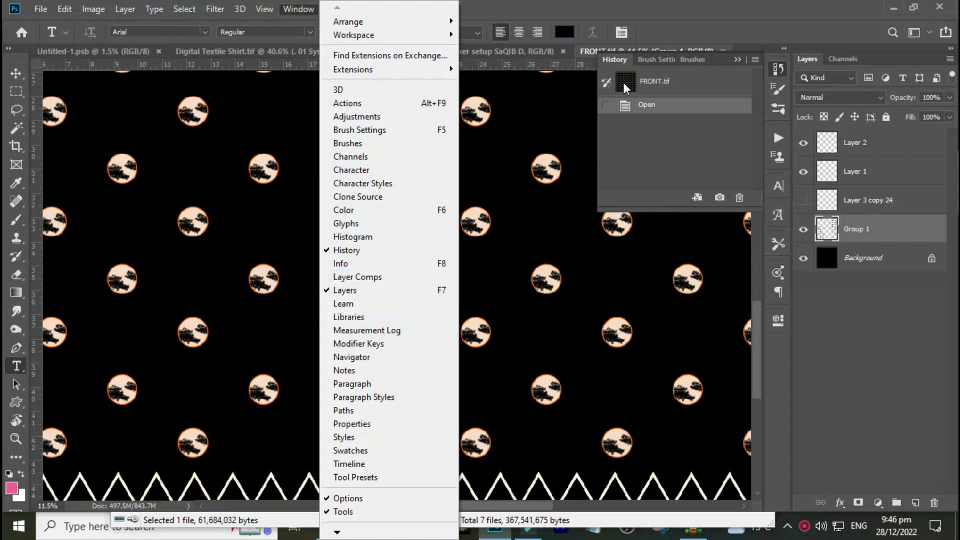
click(779, 68)
click(778, 68)
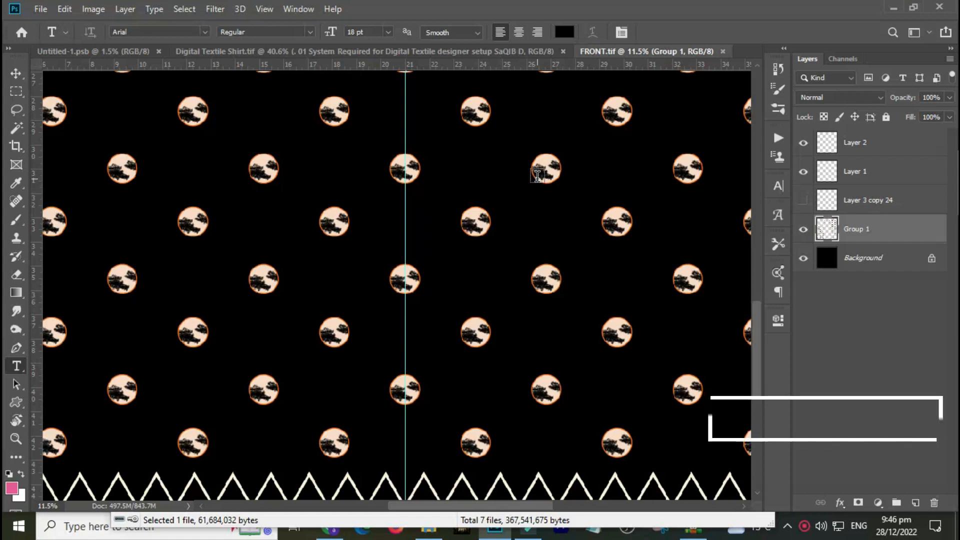
drag(506, 321, 507, 242)
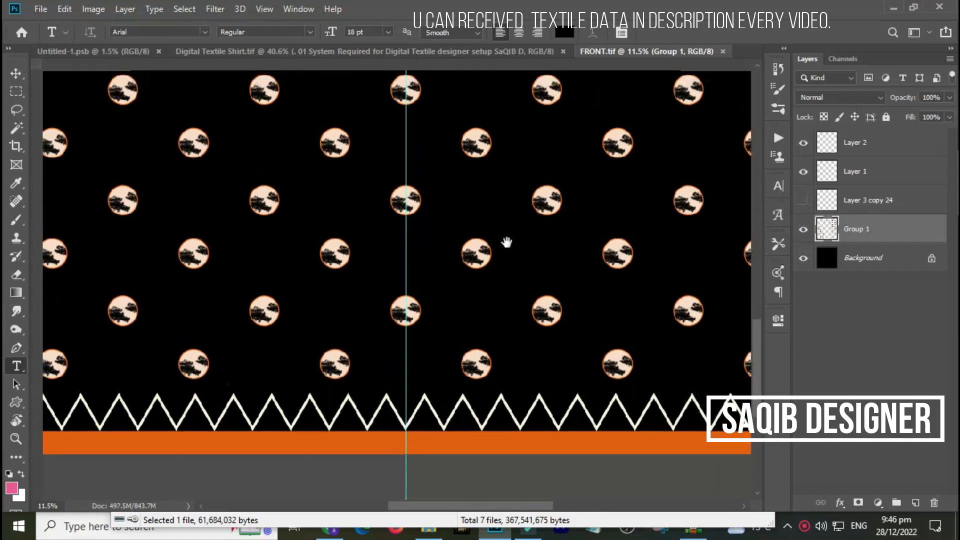
click(774, 71)
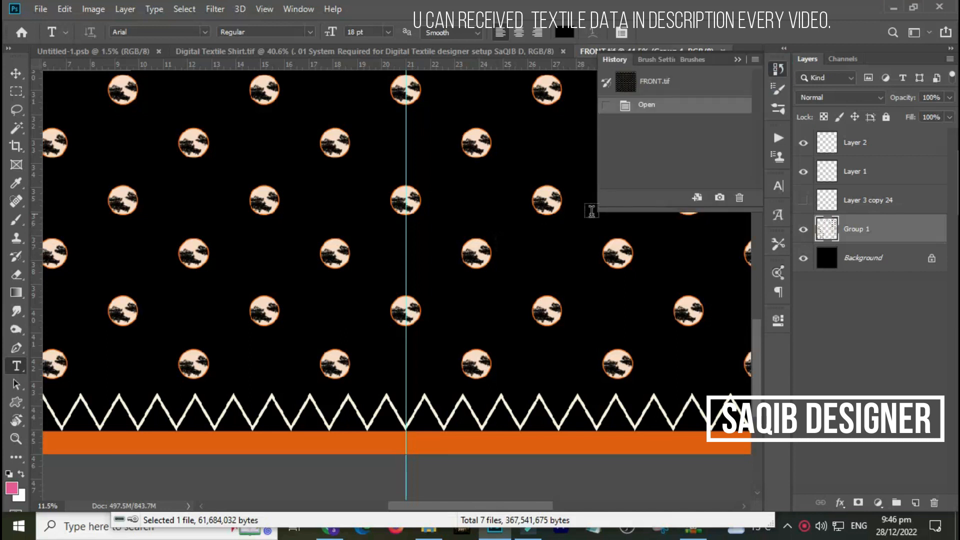
Fill a small square selection with pink, then drag duplicate copies of the pattern group across the canvas.
key(m)
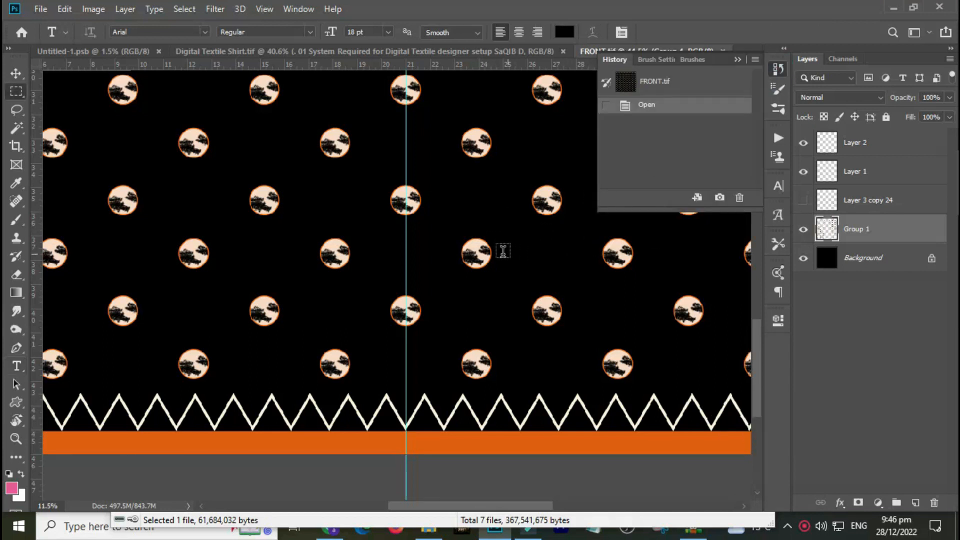
drag(501, 250, 540, 288)
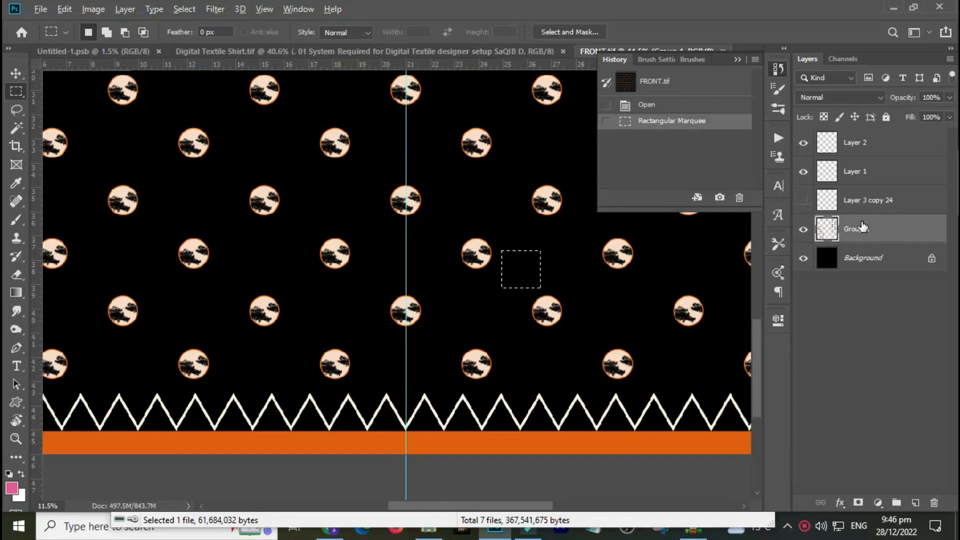
key(alt+BackSpace)
key(ctrl+d)
key(v)
drag(522, 284, 404, 134)
drag(660, 210, 685, 397)
Step back through the History states and revert the document to the original FRONT.tif snapshot.
click(647, 186)
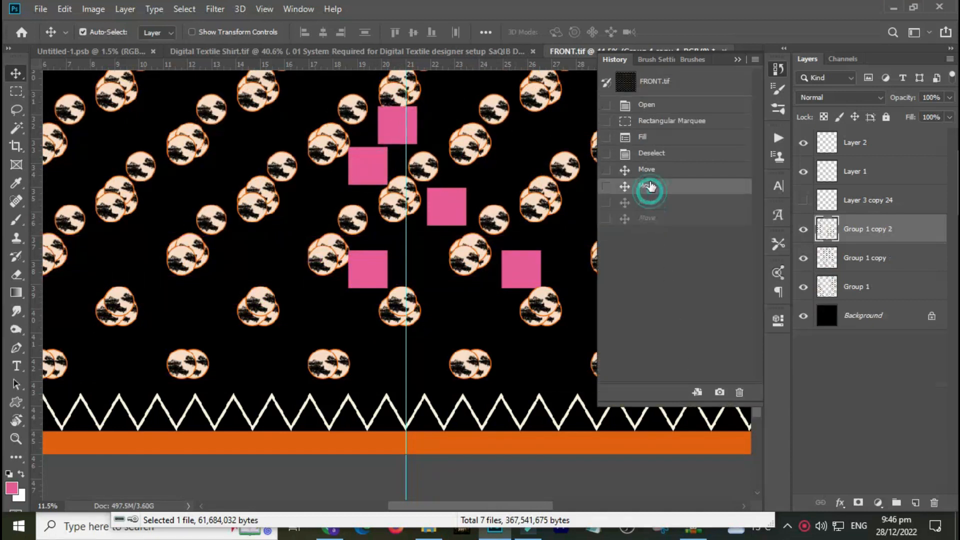
click(648, 153)
click(646, 136)
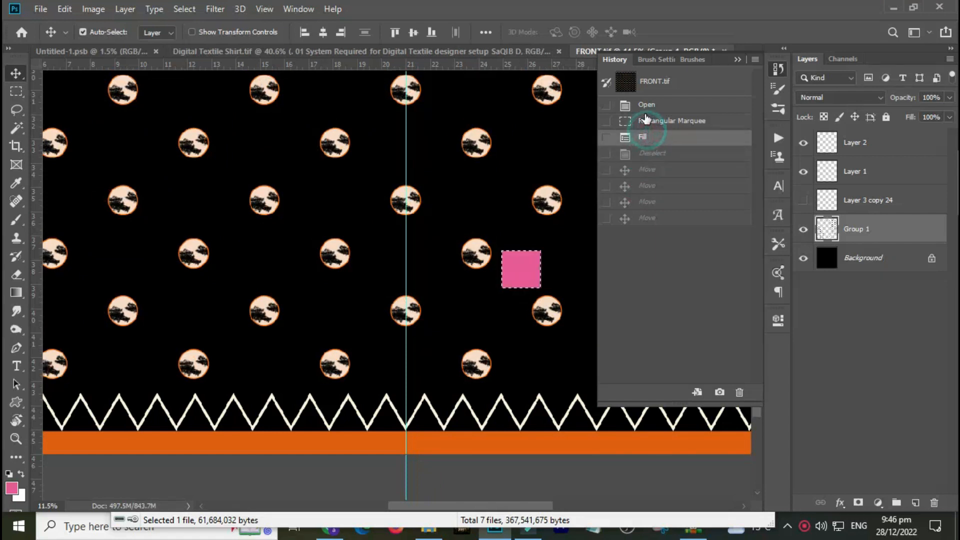
click(647, 121)
click(647, 105)
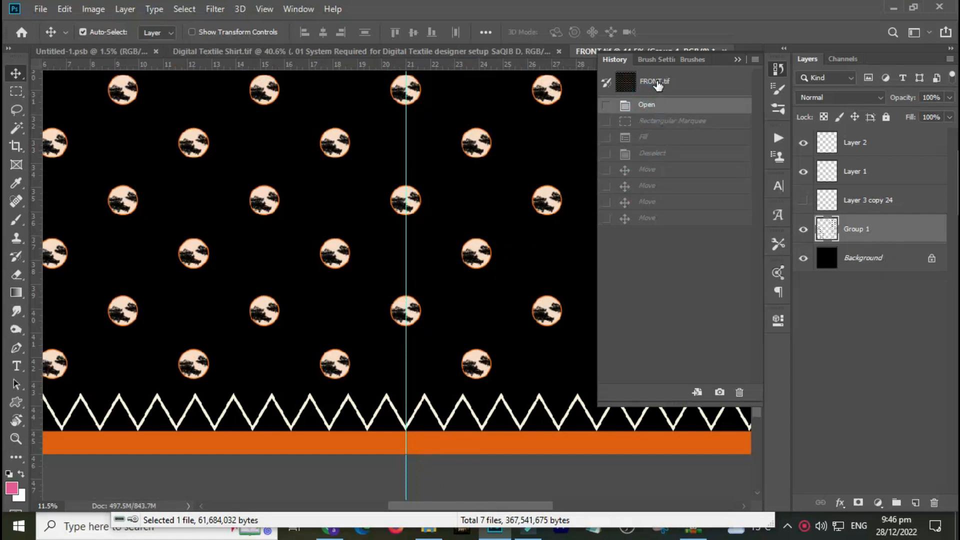
click(685, 82)
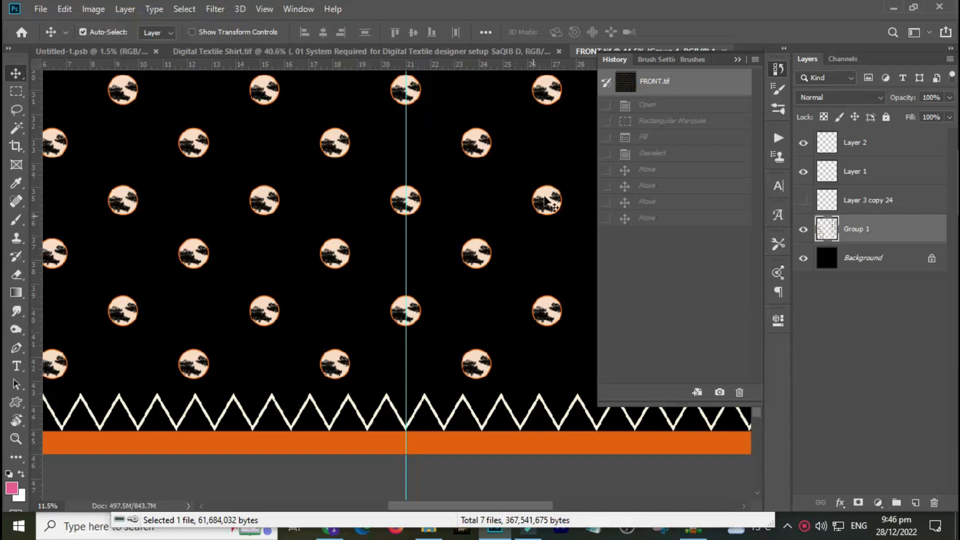
key(ctrl+z)
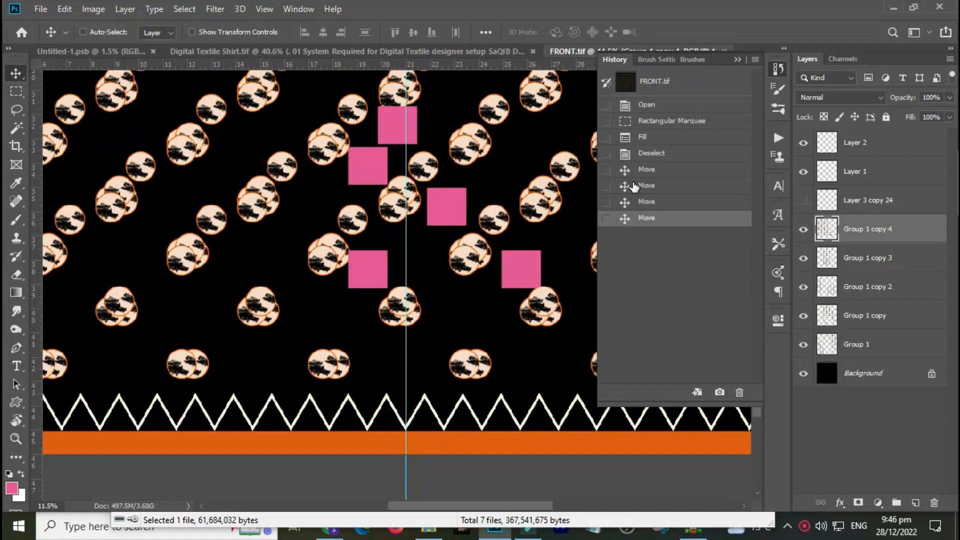
key(ctrl+z)
key(ctrl+z)
key(ctrl+z)
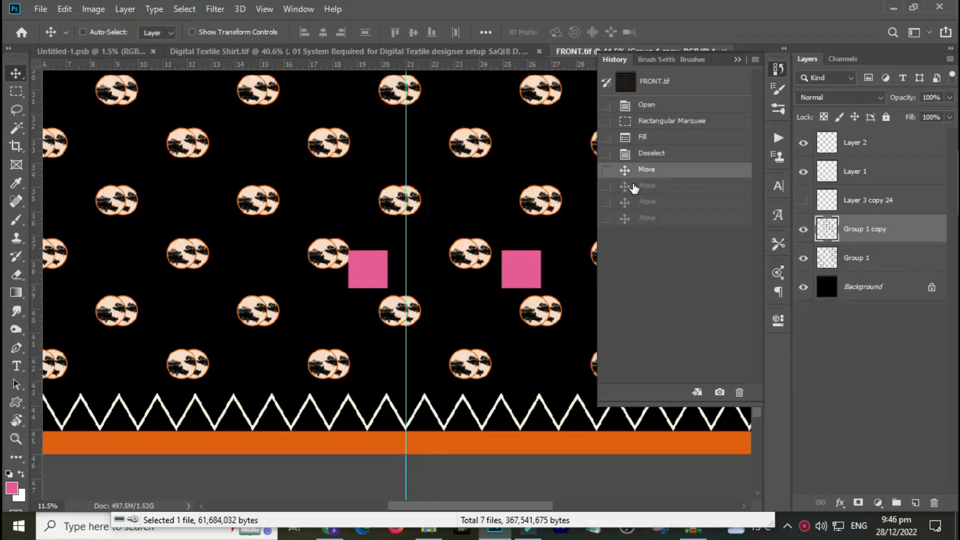
key(ctrl+z)
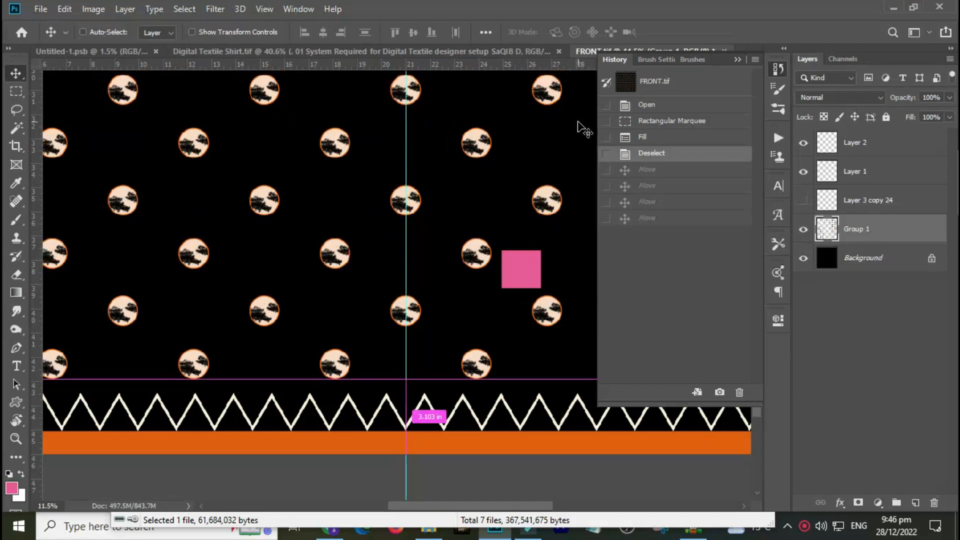
click(662, 91)
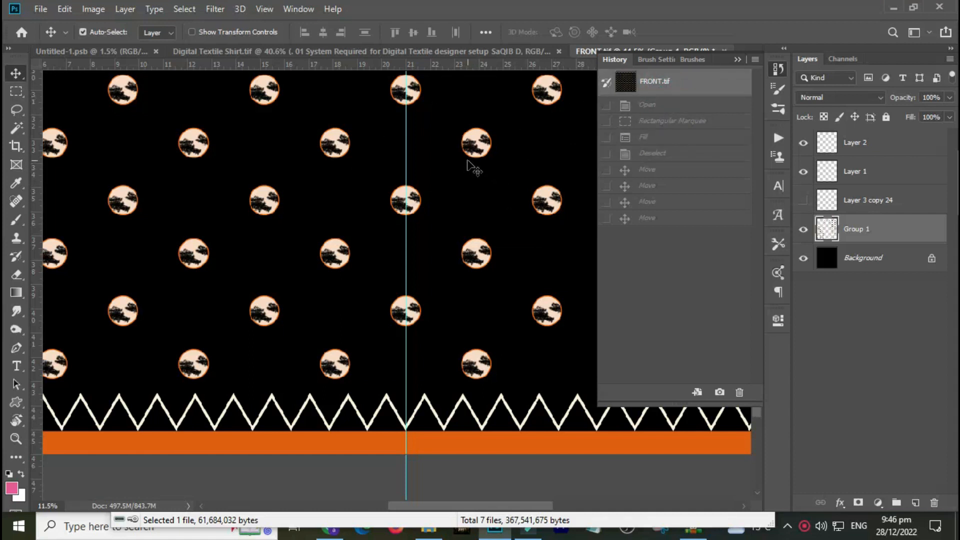
drag(450, 189, 307, 214)
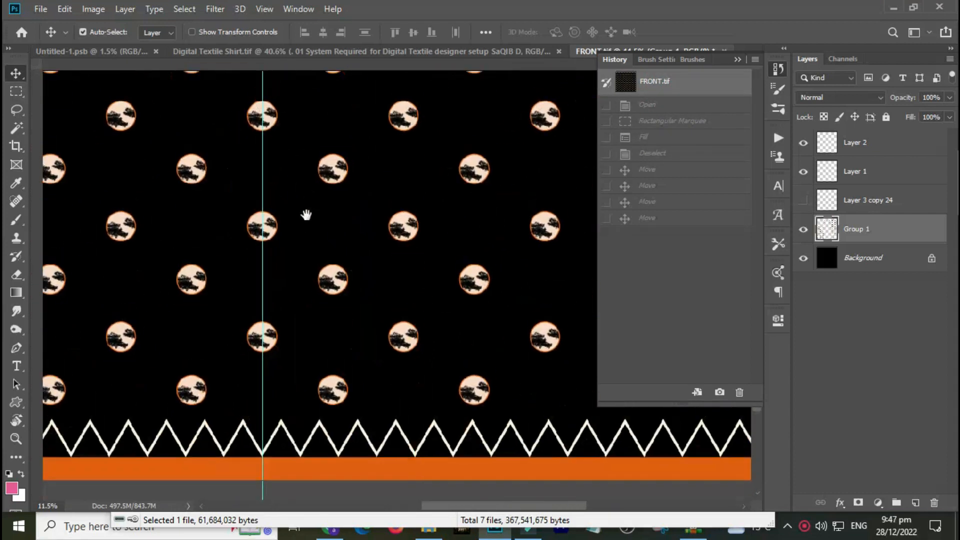
key(ctrl+r)
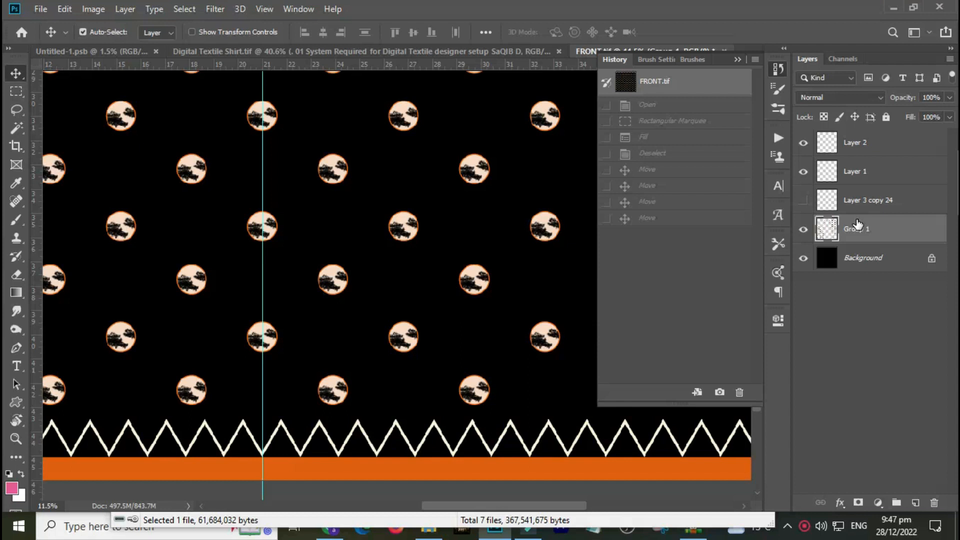
key(ctrl+r)
drag(397, 285, 488, 315)
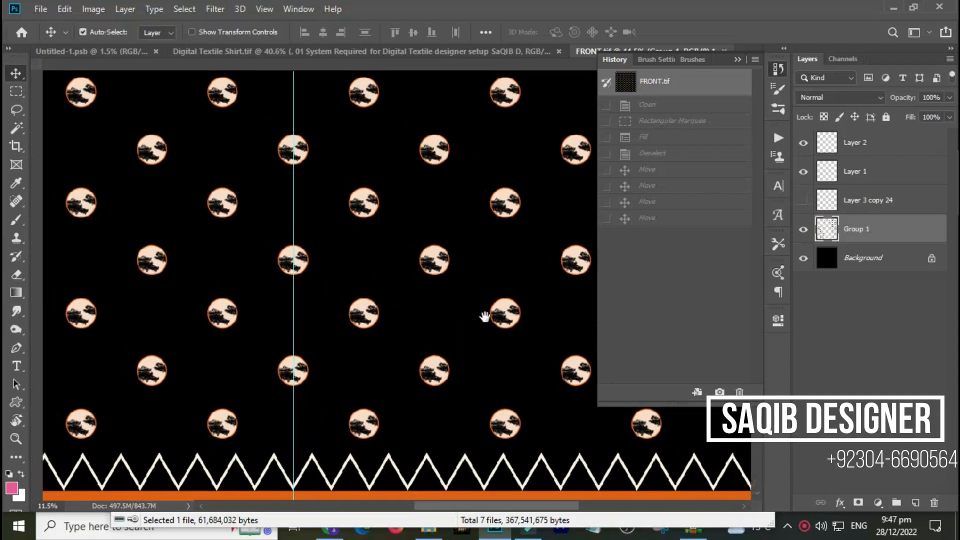
key(ctrl+r)
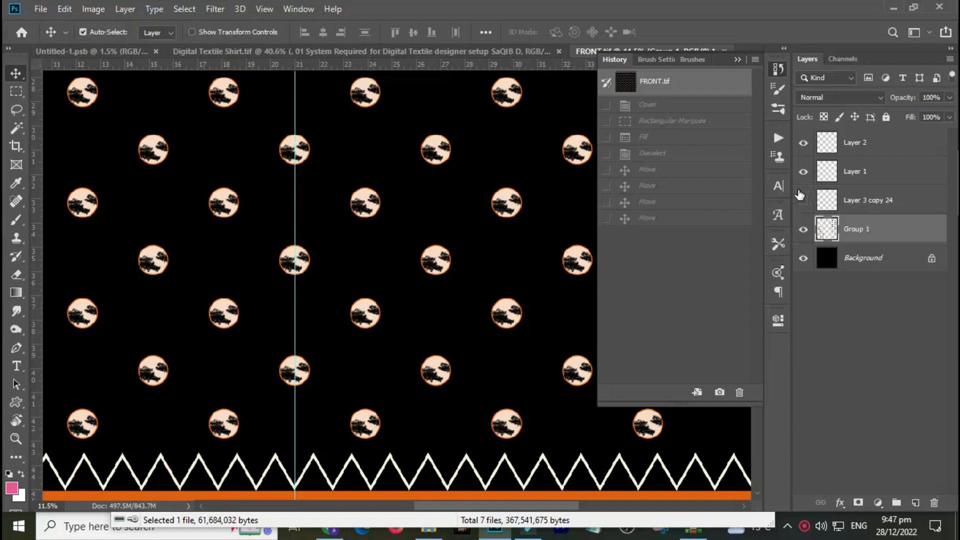
mouse_move(364, 384)
mouse_down()
mouse_move(372, 354)
mouse_move(370, 379)
mouse_move(371, 371)
mouse_up()
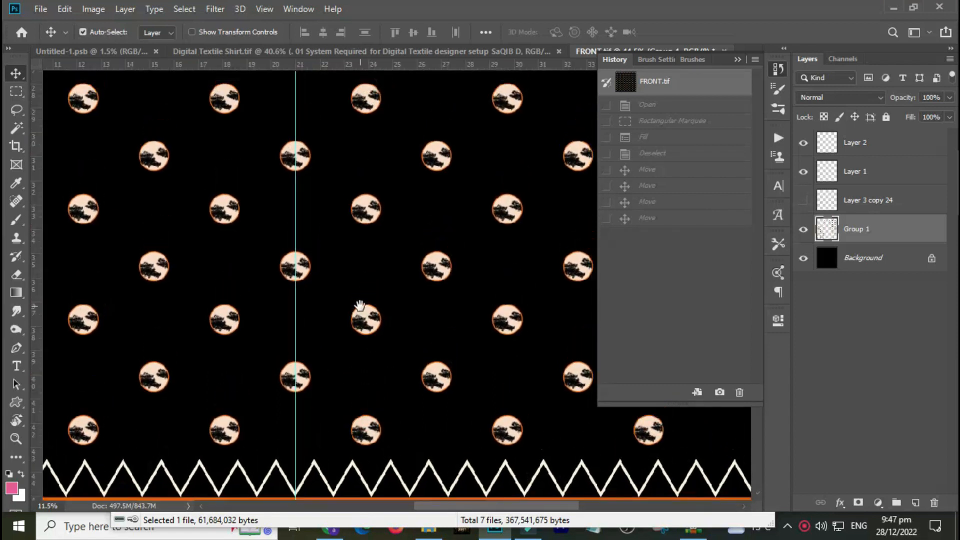
drag(367, 354, 358, 349)
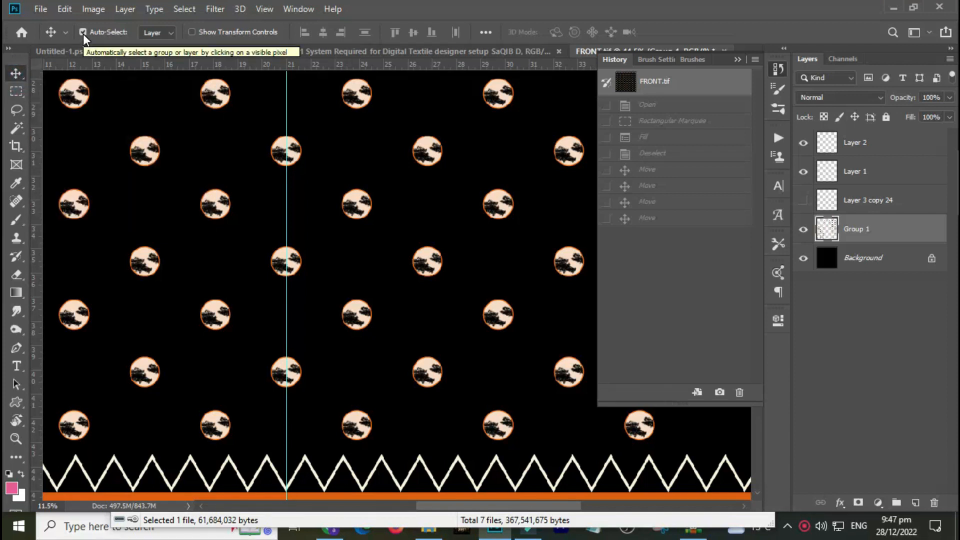
Try moving the dot pattern and the zigzag border, undoing each move.
drag(142, 154, 181, 144)
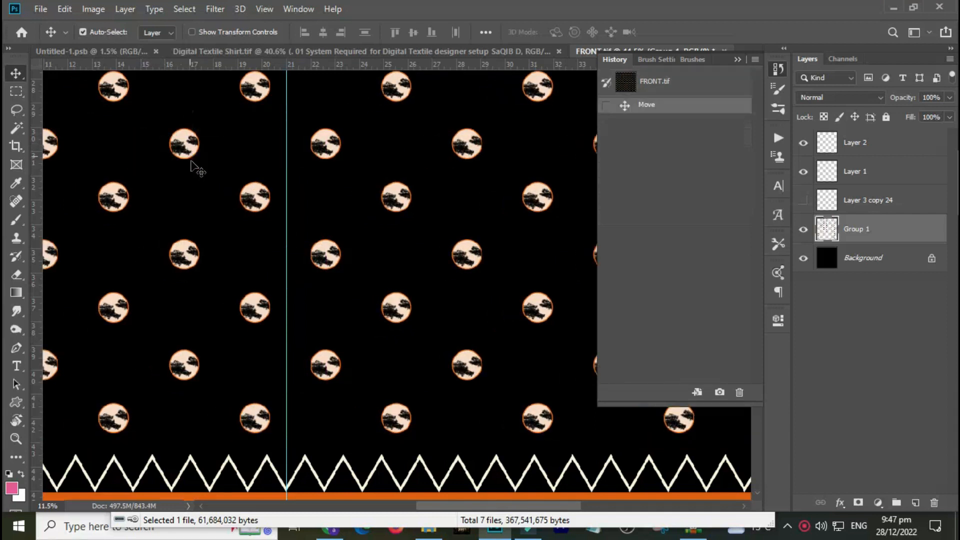
key(ctrl+z)
drag(379, 482, 398, 440)
key(ctrl+z)
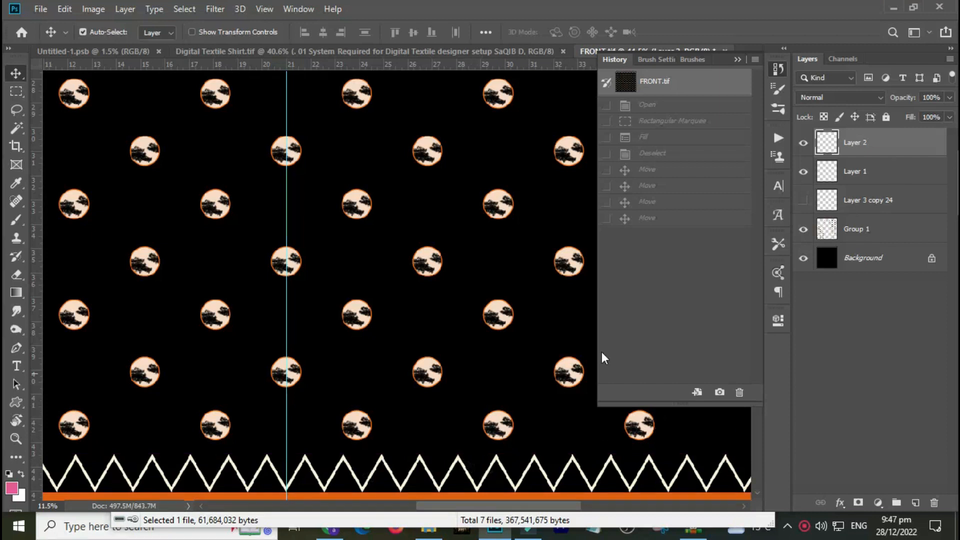
Toggle the visibility of Layer 2, Layer 1, Layer 3 copy 24 and Group 1 to inspect each layer.
click(803, 144)
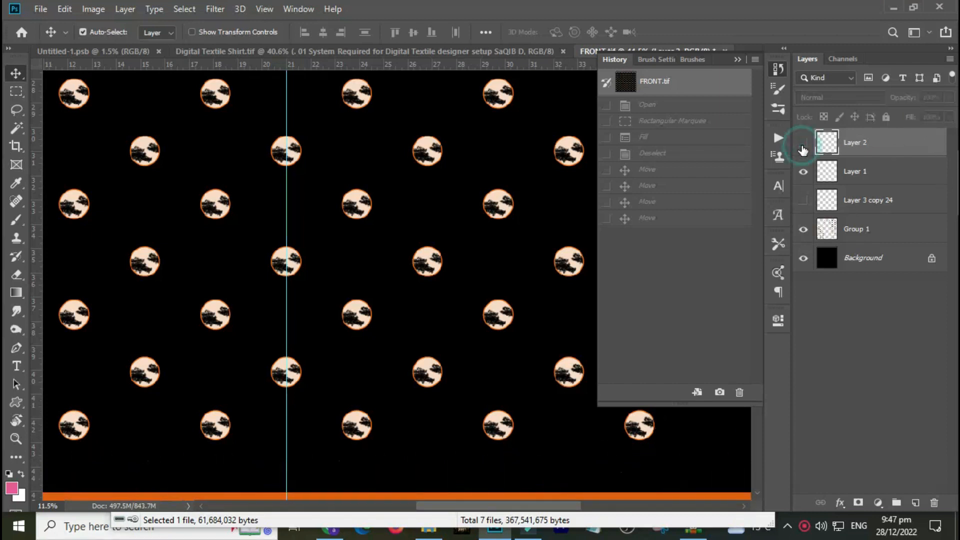
click(803, 143)
right_click(803, 145)
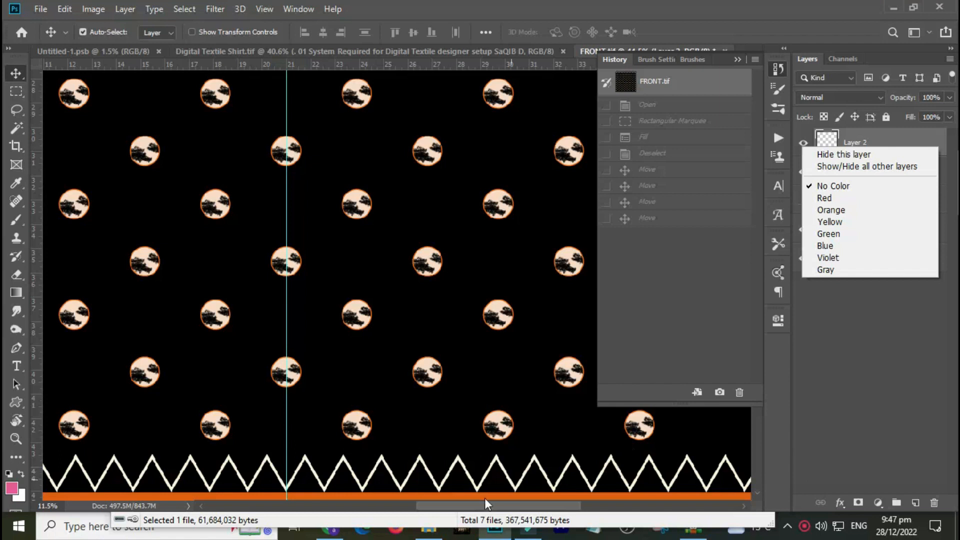
click(855, 349)
click(804, 173)
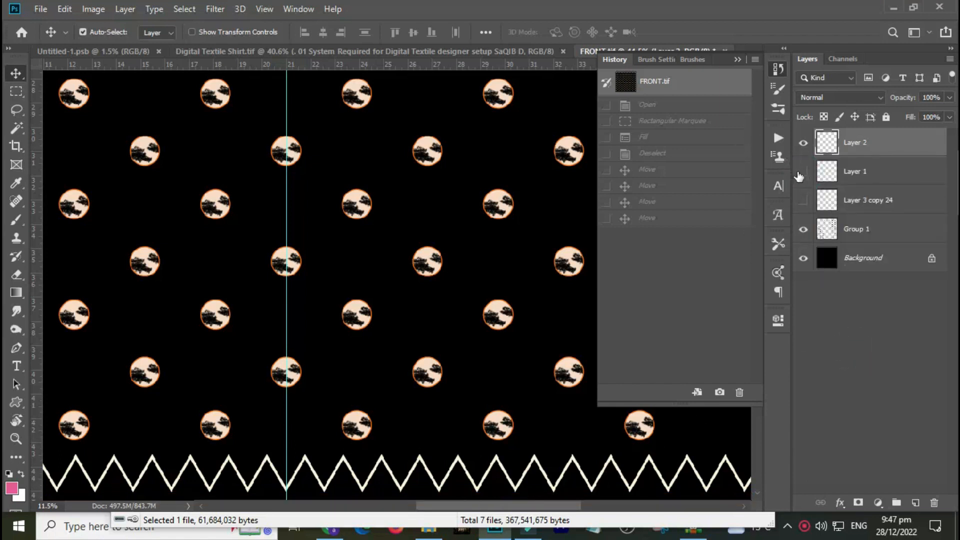
click(802, 173)
click(806, 202)
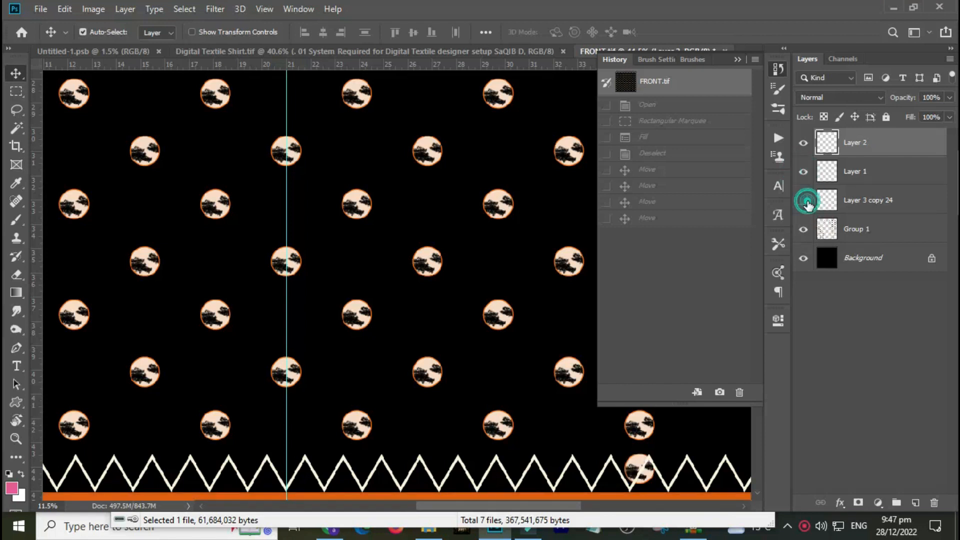
click(807, 202)
click(806, 230)
click(804, 230)
Try moving Group 1 upward, then undo the move.
click(909, 239)
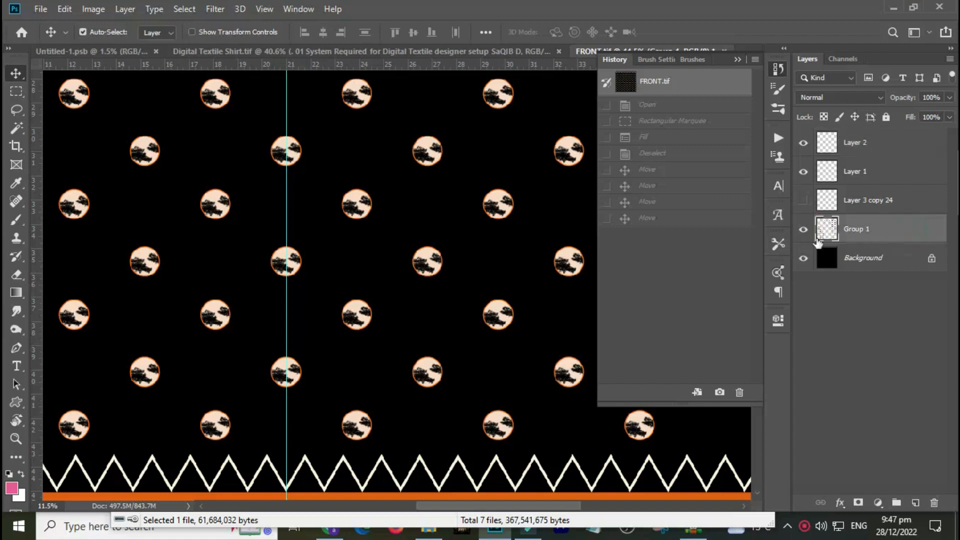
drag(495, 202, 492, 132)
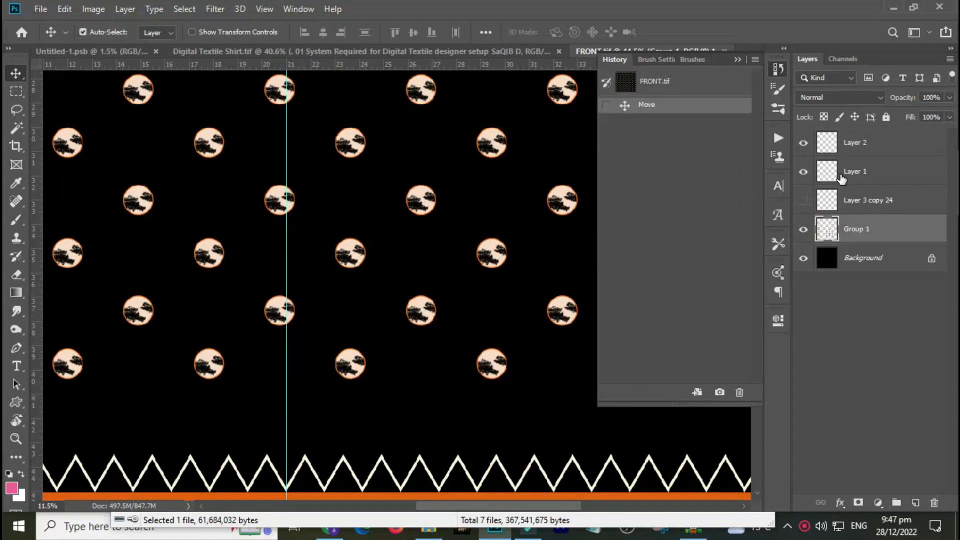
key(ctrl+z)
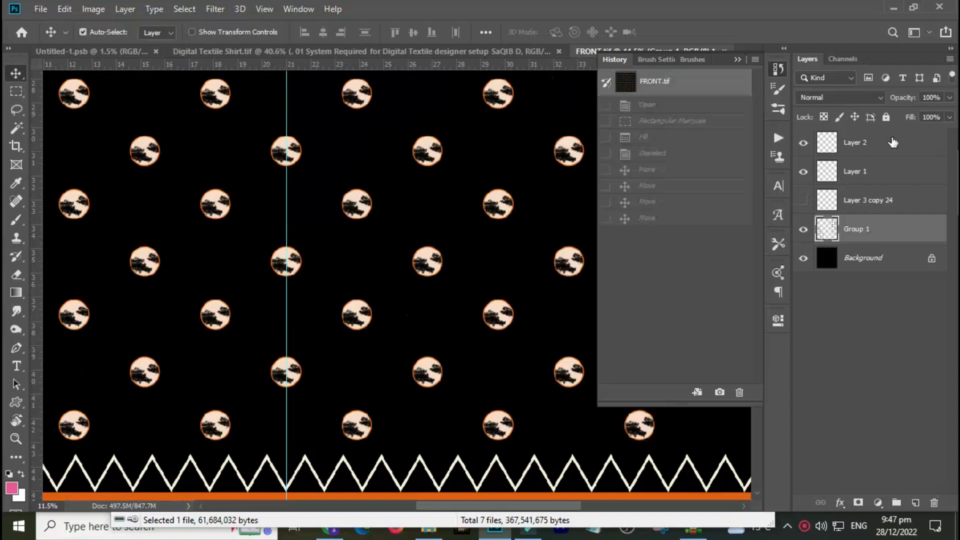
Show Layer 3 copy 24 and drag its column of motifs up between the existing pattern columns.
click(803, 200)
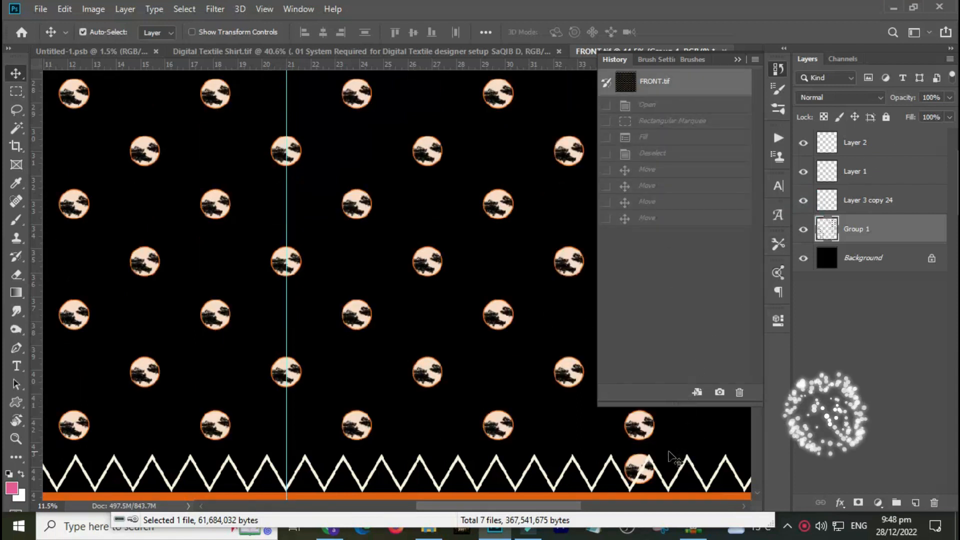
click(634, 455)
drag(634, 455, 465, 167)
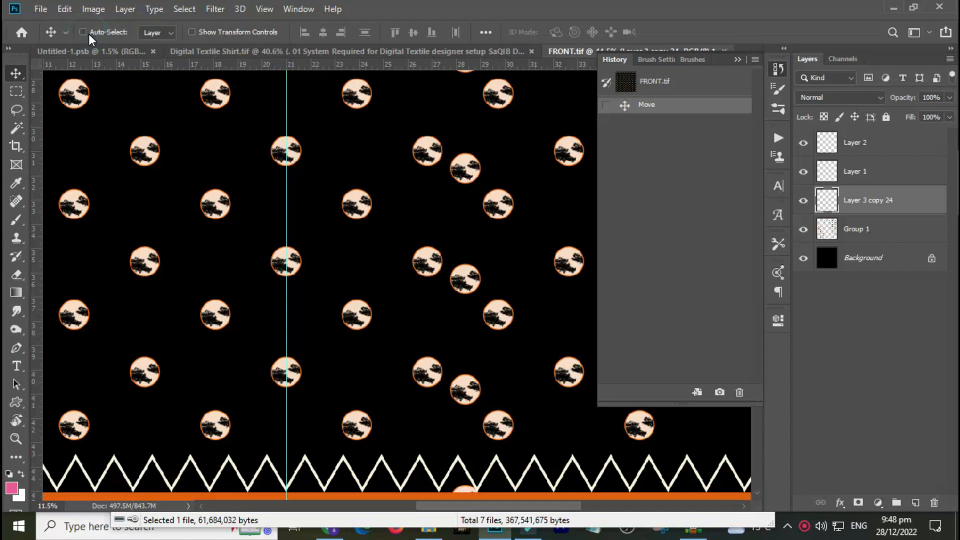
drag(365, 107, 379, 196)
drag(141, 376, 138, 354)
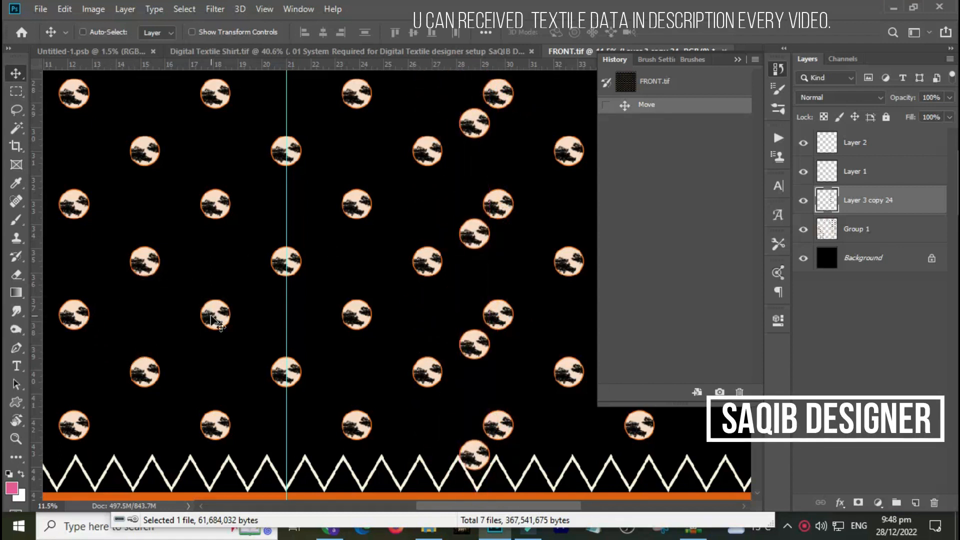
Select Group 1 from the canvas and nudge it slightly, then undo the nudge.
right_click(213, 318)
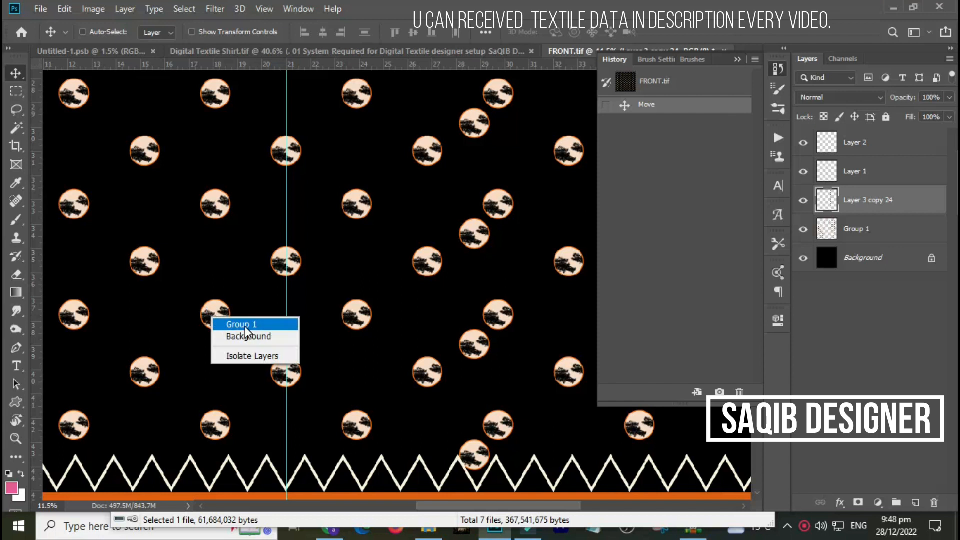
click(253, 325)
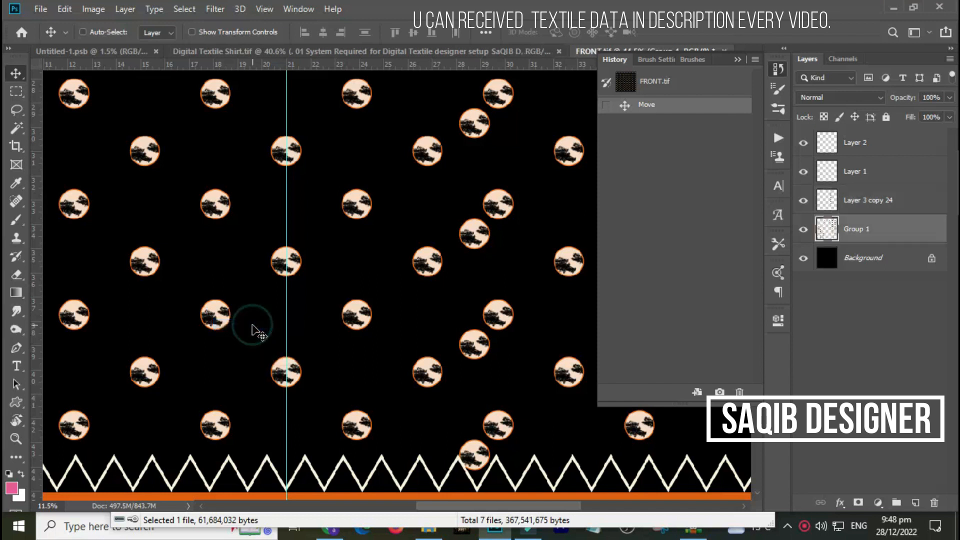
mouse_move(215, 324)
mouse_down()
mouse_move(225, 320)
mouse_move(237, 352)
mouse_move(236, 325)
mouse_move(228, 331)
mouse_up()
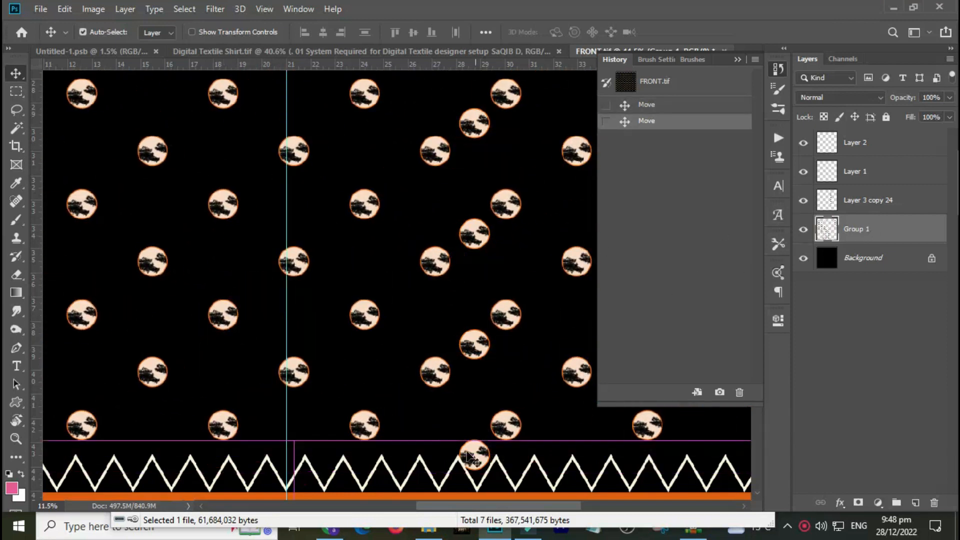
key(ctrl+z)
Select Layer 2 from the canvas and try dragging the zigzag border upward, then undo the move.
right_click(381, 459)
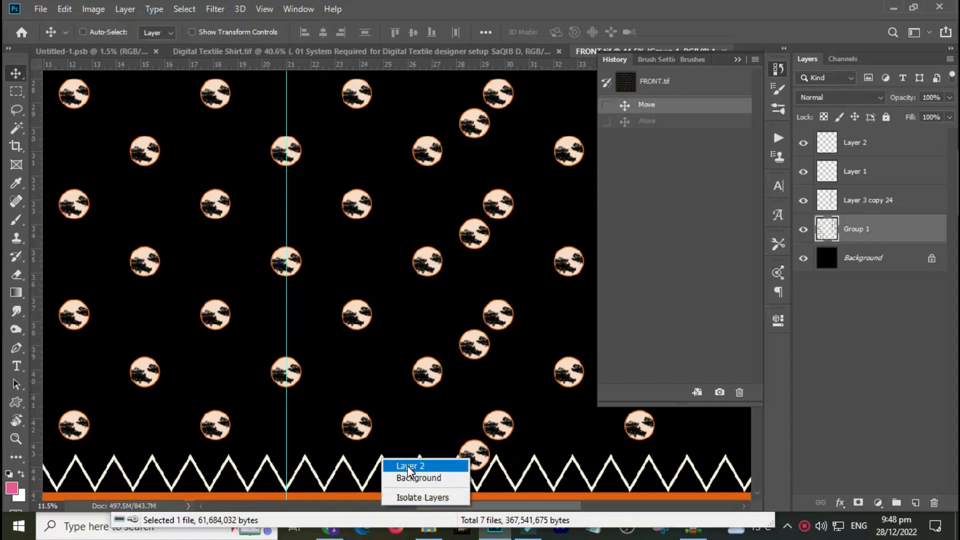
click(407, 466)
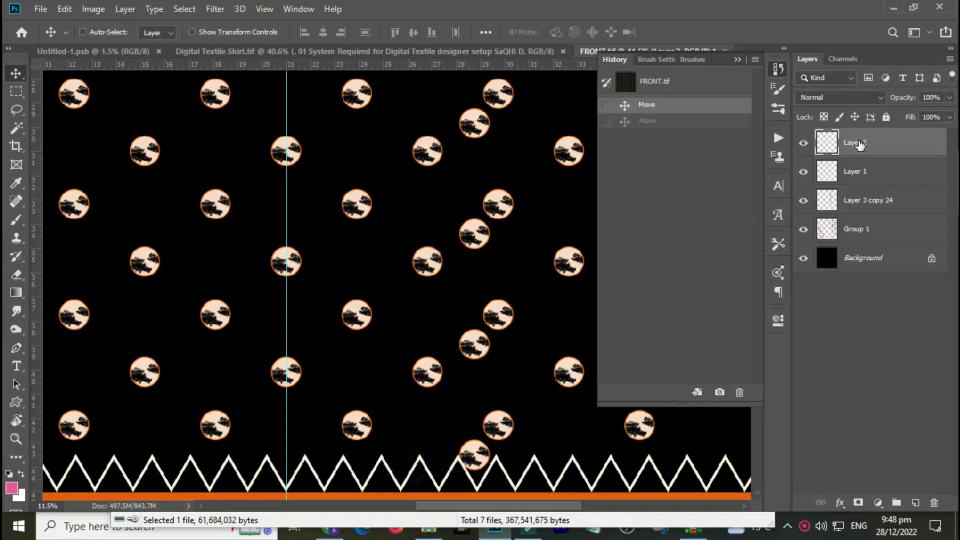
drag(419, 458, 426, 412)
key(ctrl+z)
Group Layer 2, Layer 1, Layer 3 copy 24 and Group 1 together into one new group.
click(167, 34)
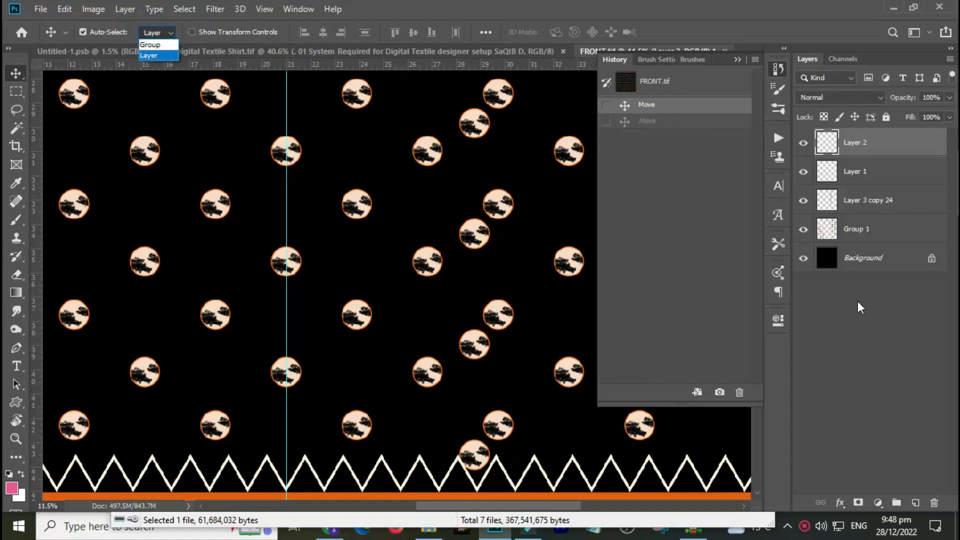
click(875, 175)
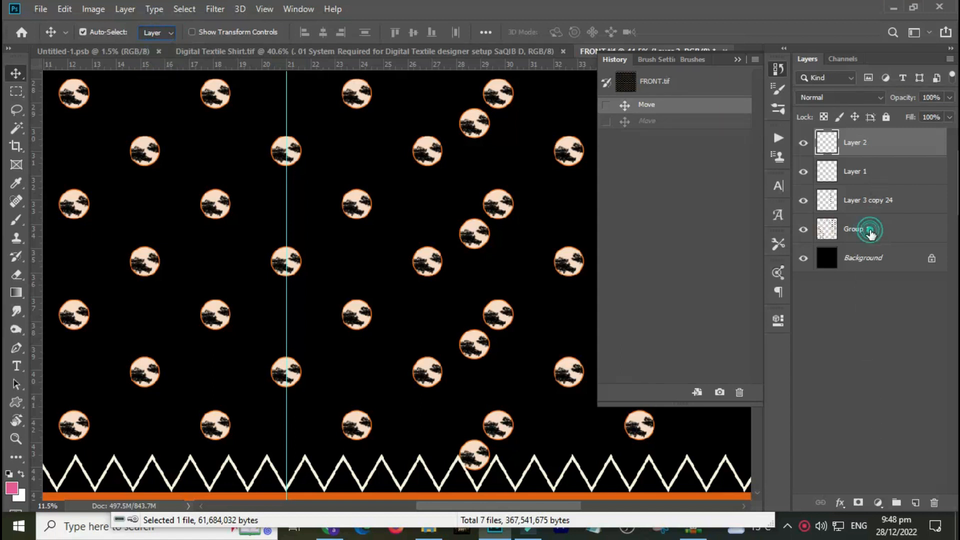
shift+click(870, 231)
key(ctrl+g)
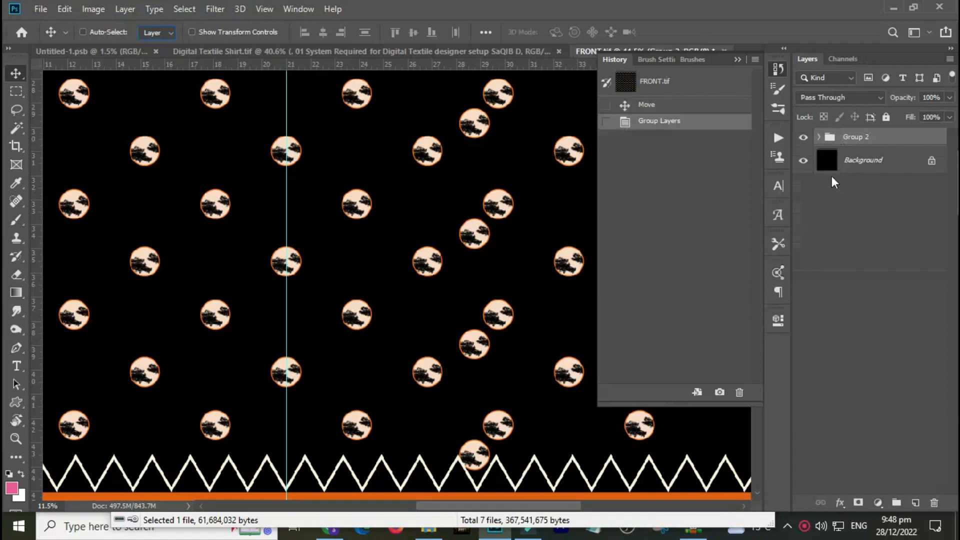
Set Auto-Select to Group and try dragging the whole group to the left, then undo the move.
click(83, 32)
click(157, 33)
click(159, 25)
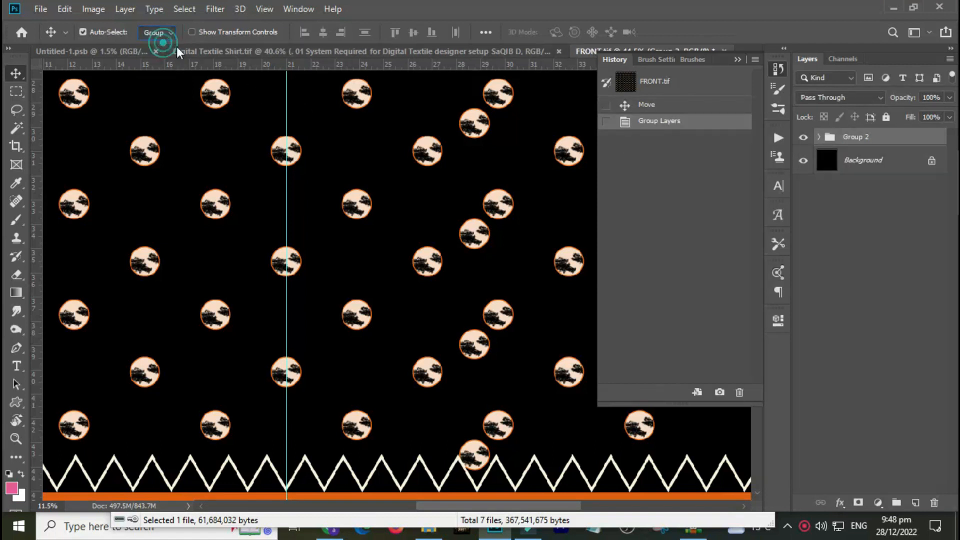
drag(511, 270, 215, 227)
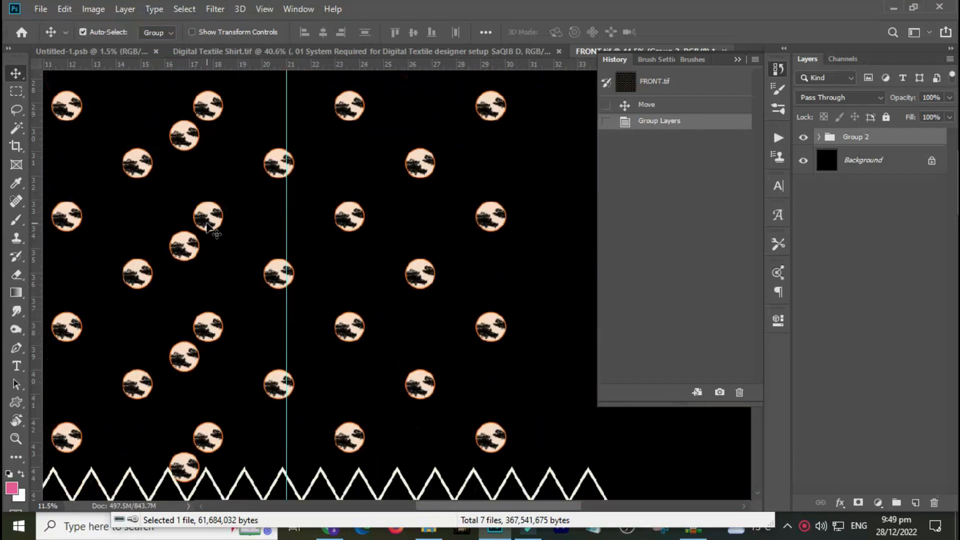
key(ctrl+z)
Ungroup the layers again.
key(ctrl+0)
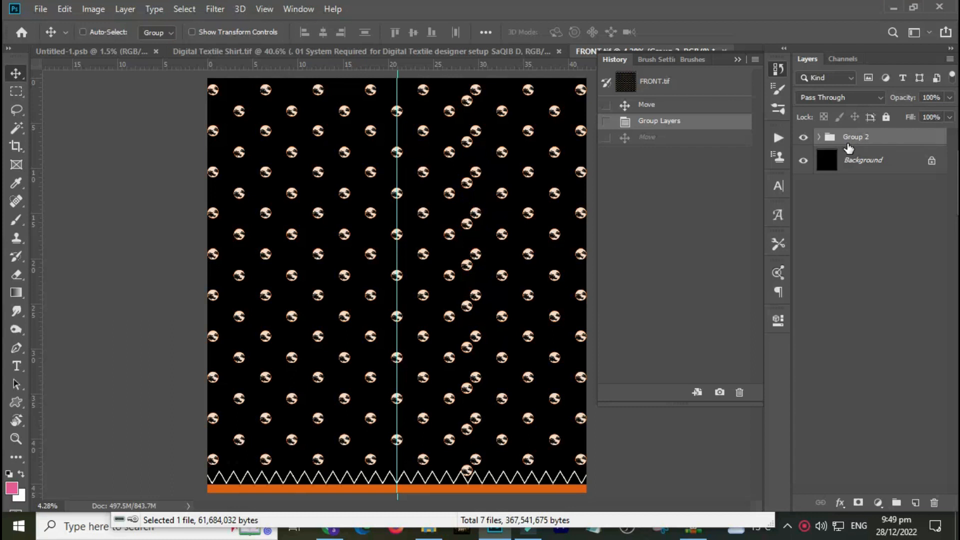
key(ctrl+shift+g)
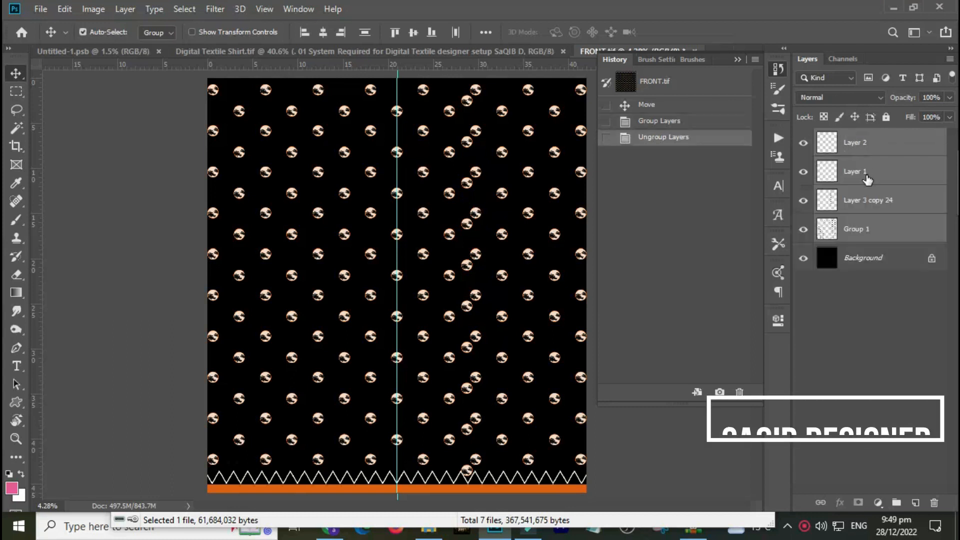
Select Layer 1 and switch Auto-Select back to Layer.
click(867, 178)
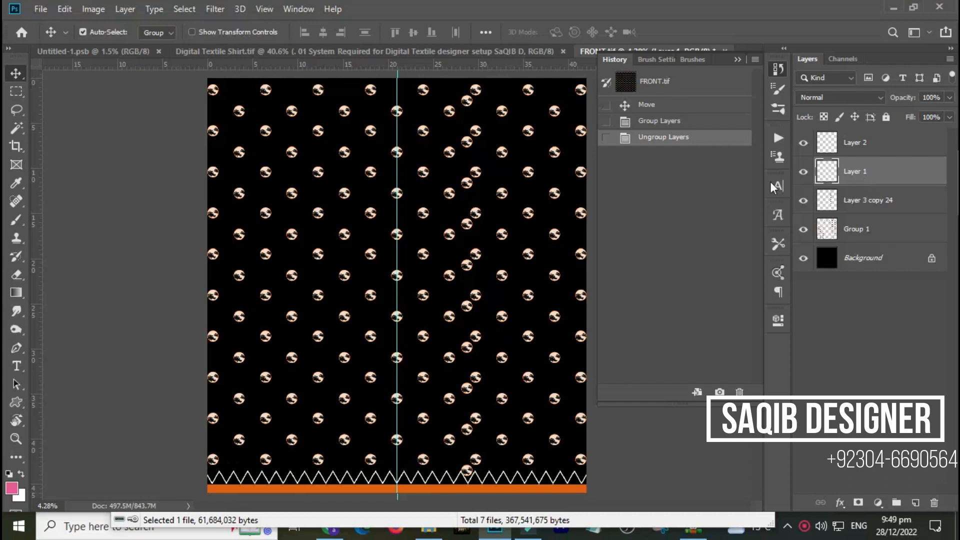
click(150, 33)
click(157, 55)
click(153, 120)
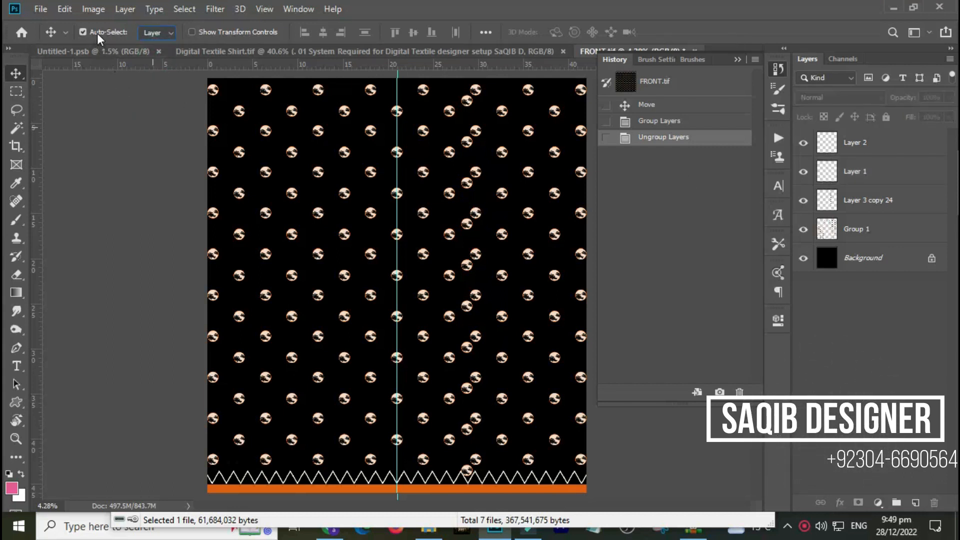
Try shifting Group 1's dot pattern up and to the right, then undo the move.
click(642, 287)
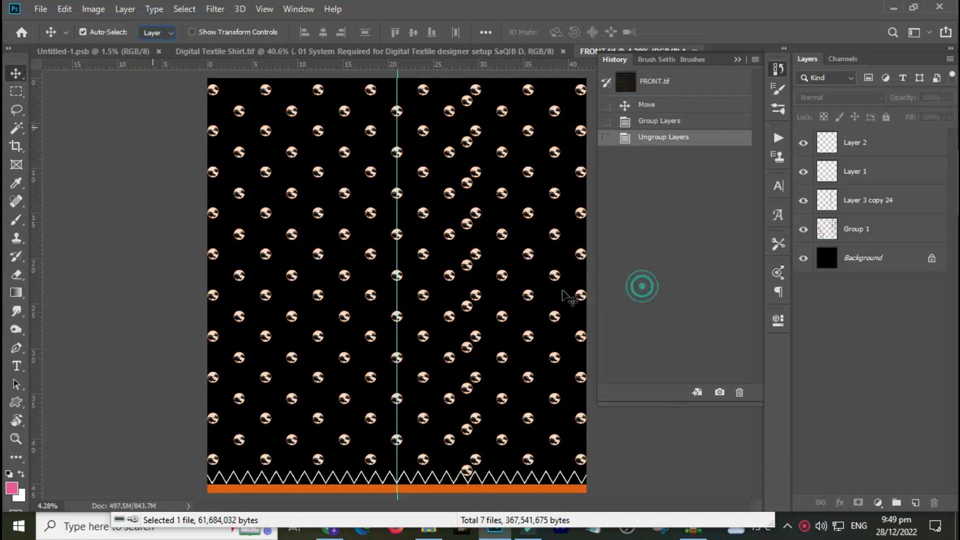
drag(474, 295, 510, 266)
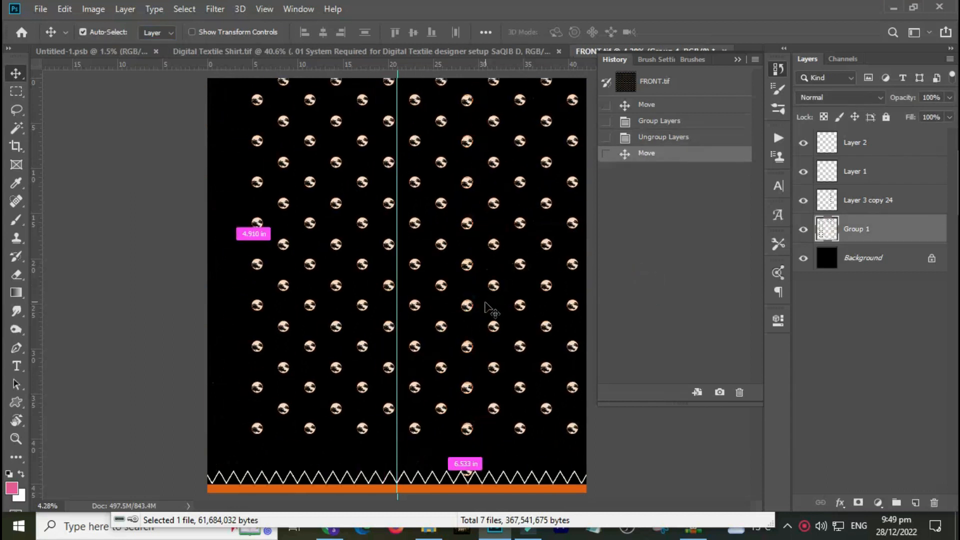
key(ctrl+z)
Shift Layer 3 copy 24's motif column to the right and hide that layer.
drag(467, 307, 538, 306)
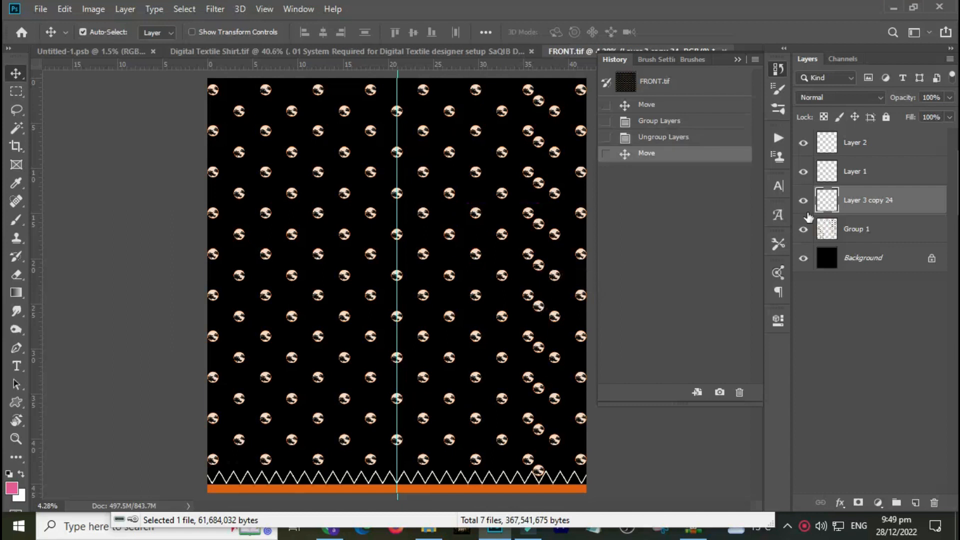
click(805, 201)
Move the orange strip and the zigzag border up into the middle of the pattern, fine-tuning the strip's position.
drag(517, 487, 450, 326)
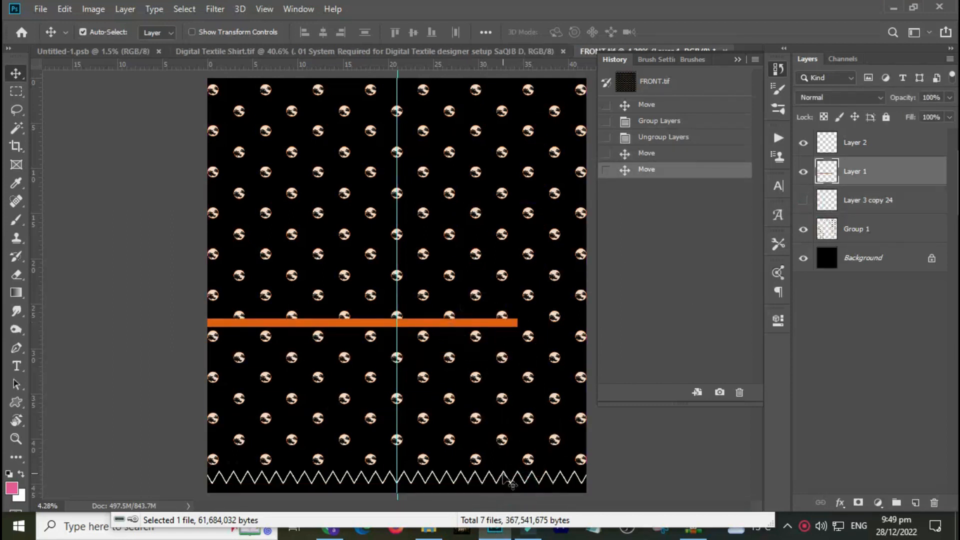
drag(503, 470, 525, 327)
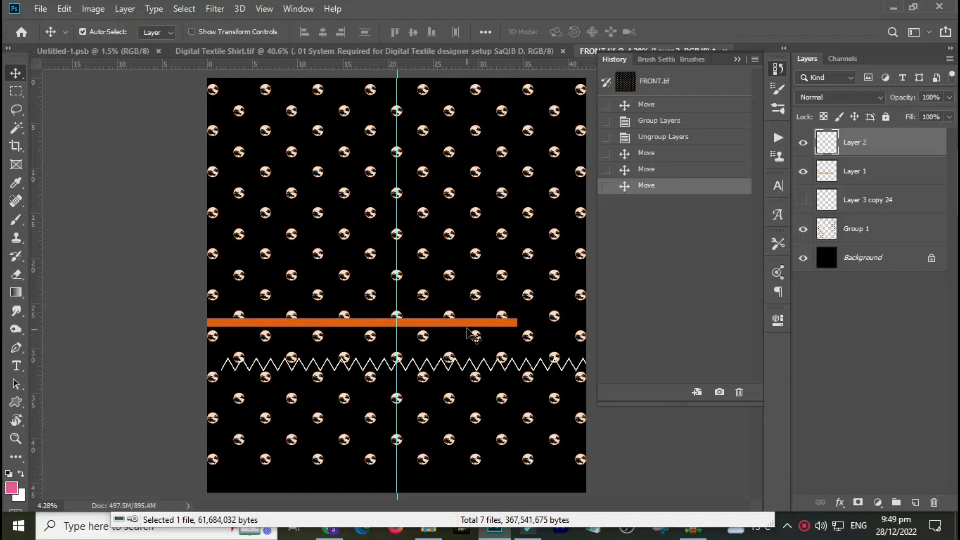
drag(470, 325, 495, 340)
Zoom in to inspect the orange strip and the motifs around it.
key(ctrl+space)
drag(408, 349, 519, 347)
key(ctrl+space)
click(465, 198)
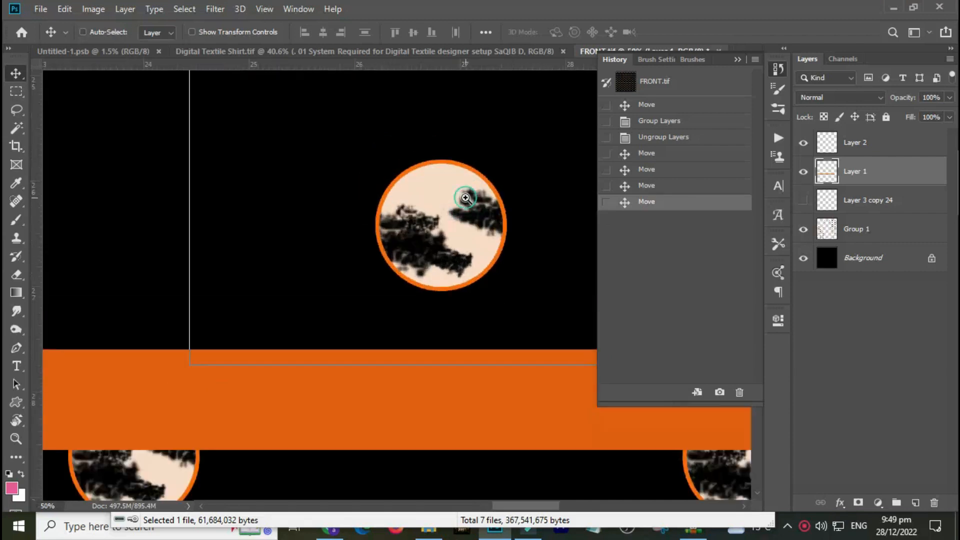
click(465, 198)
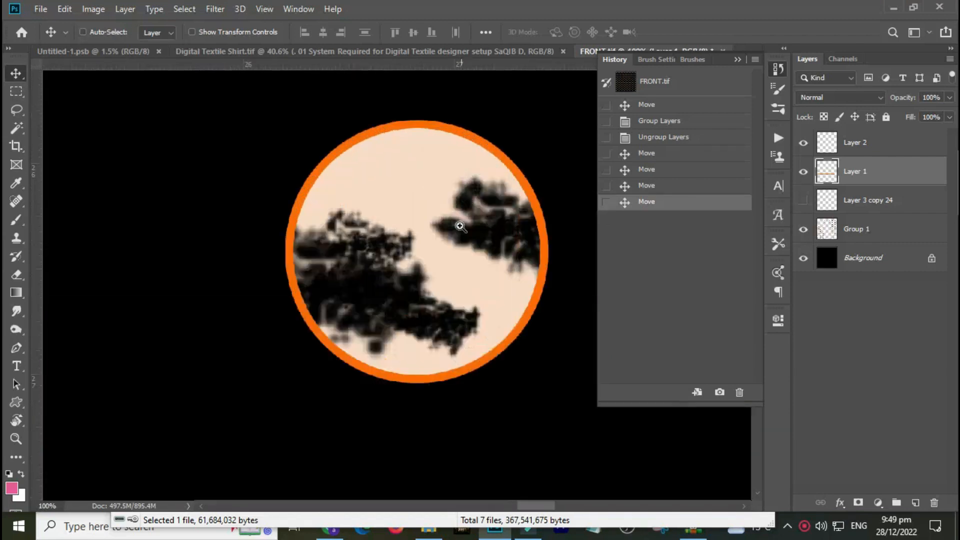
key(ctrl+0)
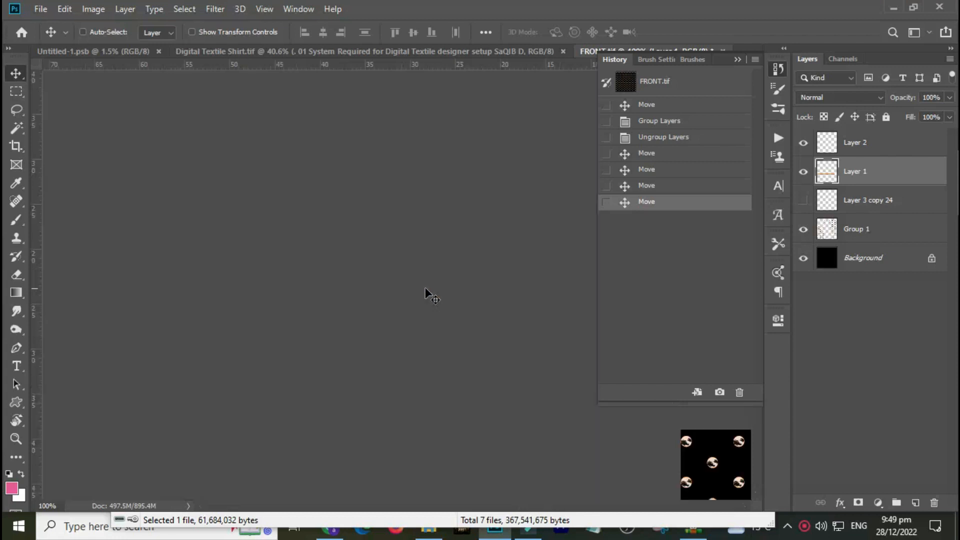
drag(362, 355, 413, 302)
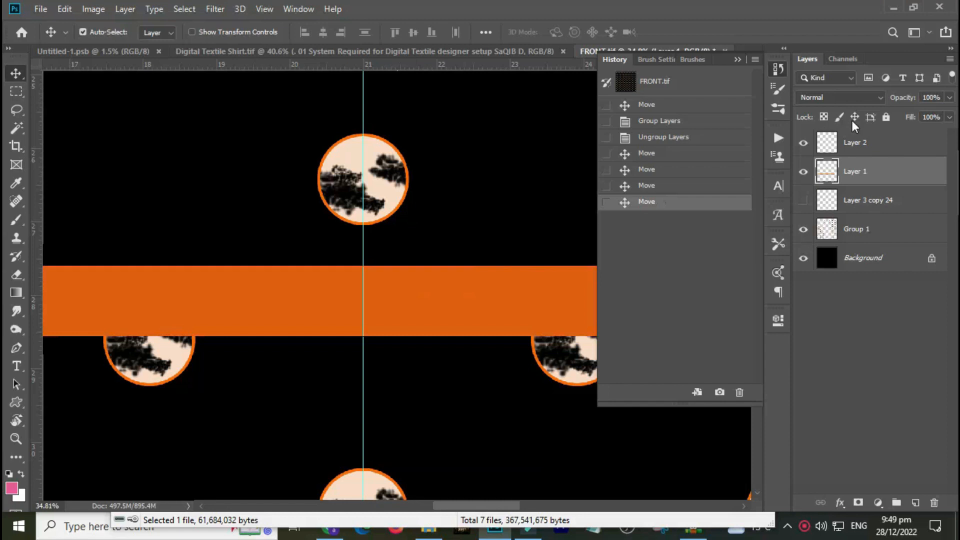
Open Layer 1's layer style and enable Bevel & Emboss on the orange strip.
double_click(894, 177)
drag(472, 58, 515, 86)
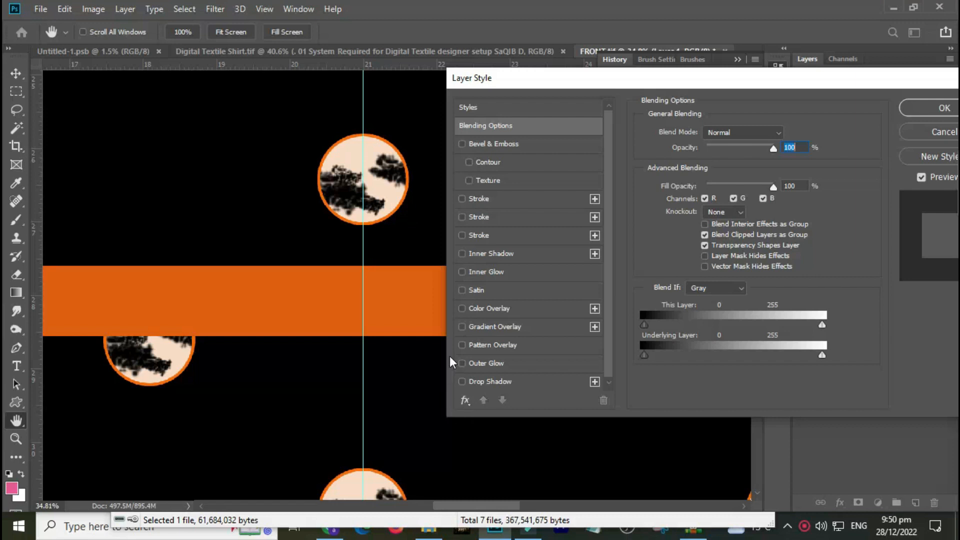
click(478, 143)
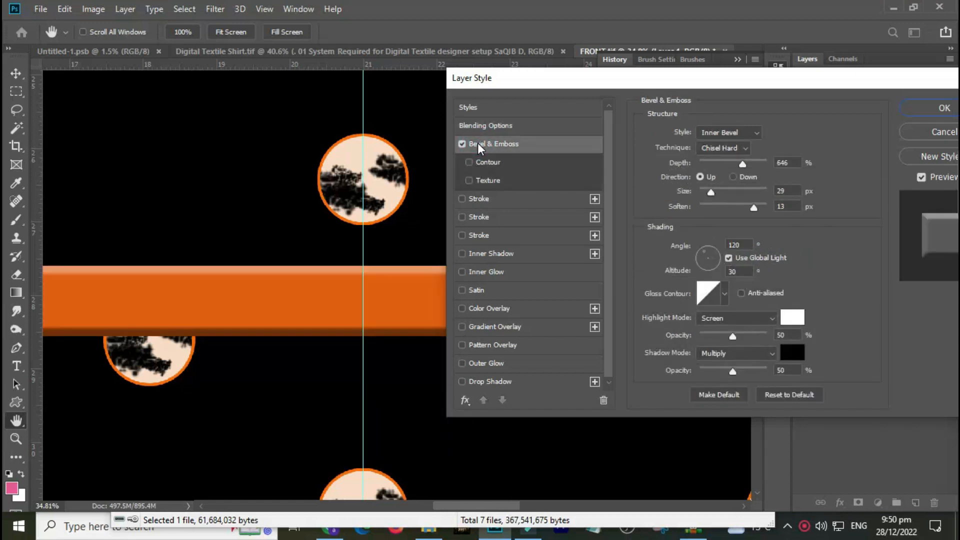
click(462, 145)
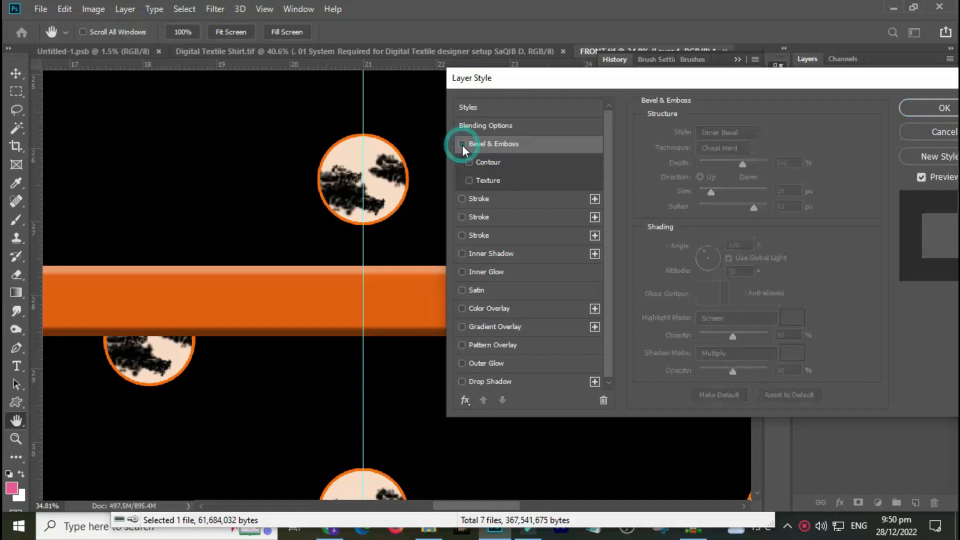
click(487, 125)
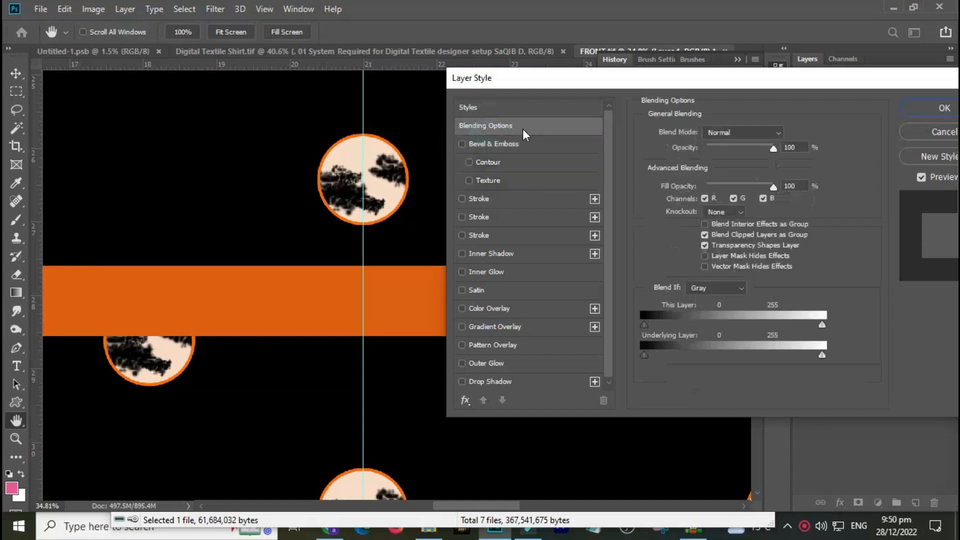
click(458, 144)
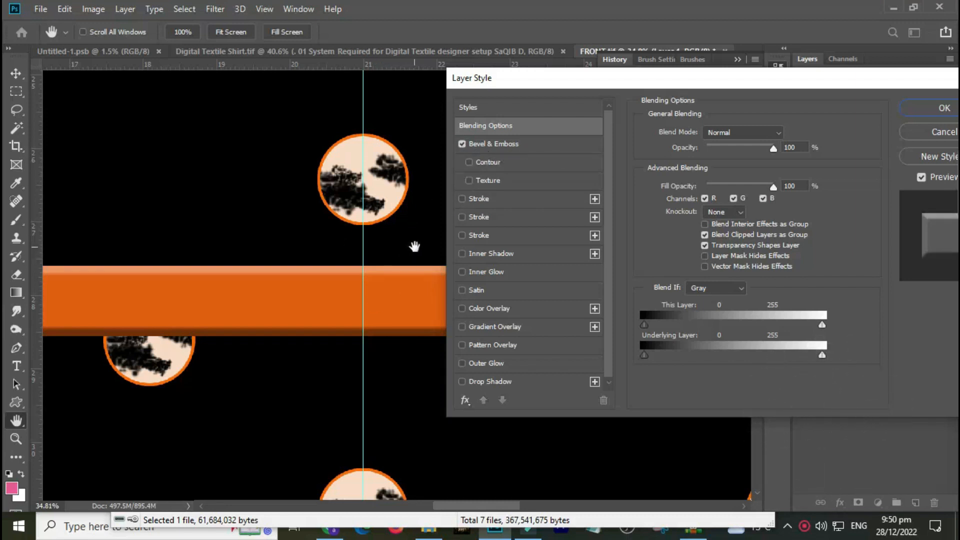
click(502, 144)
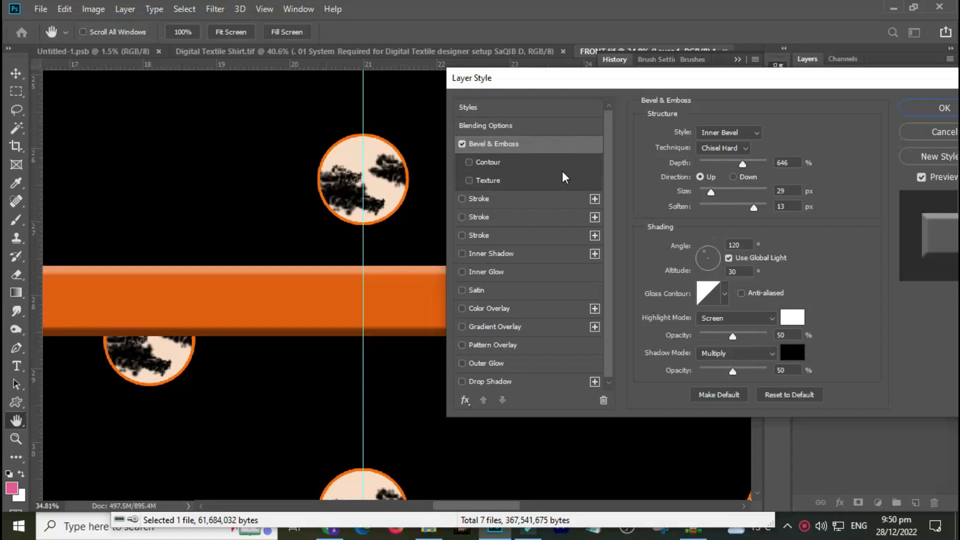
Set the bevel Depth to 376%, Size to 51 px, Angle to -45° and Altitude to 37°.
drag(741, 167, 719, 201)
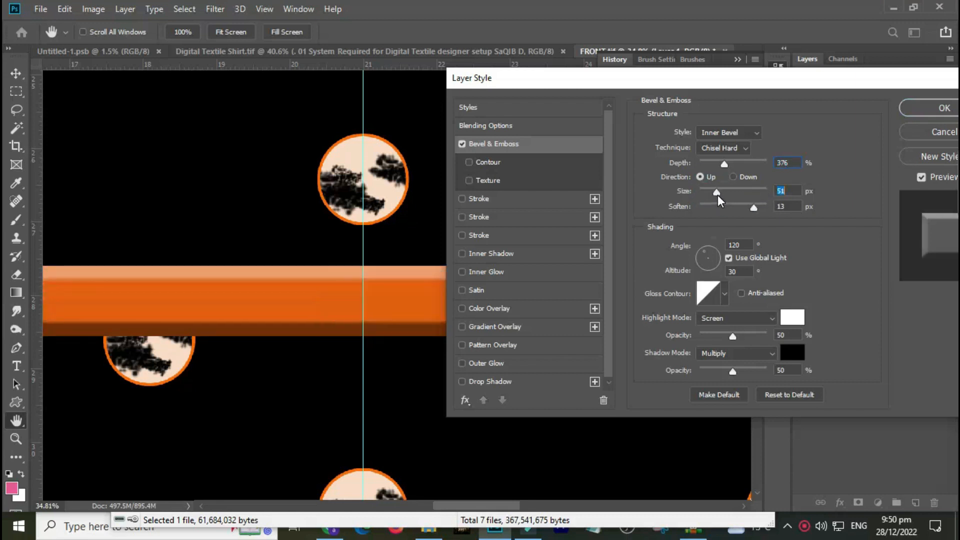
click(713, 263)
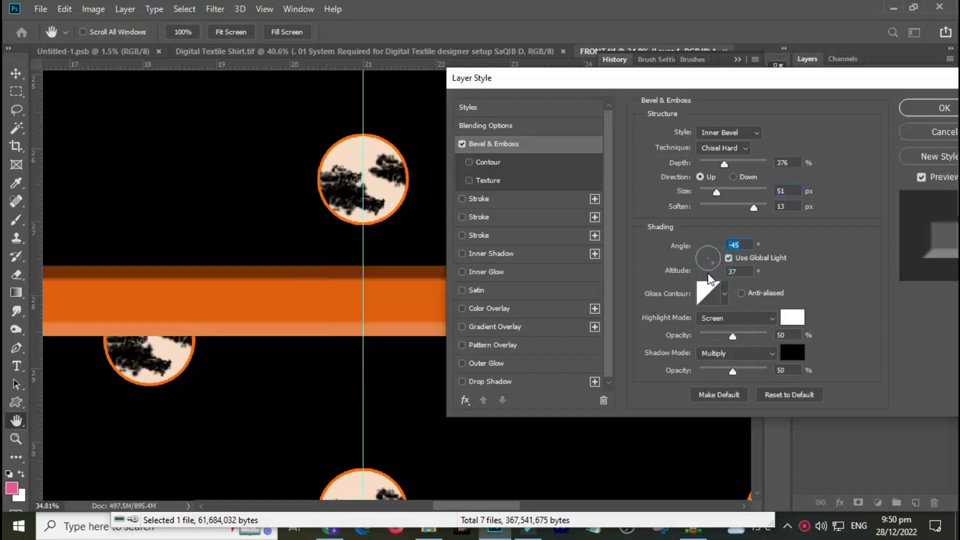
Choose a different gloss contour for the bevel from the contour presets.
click(725, 294)
click(700, 336)
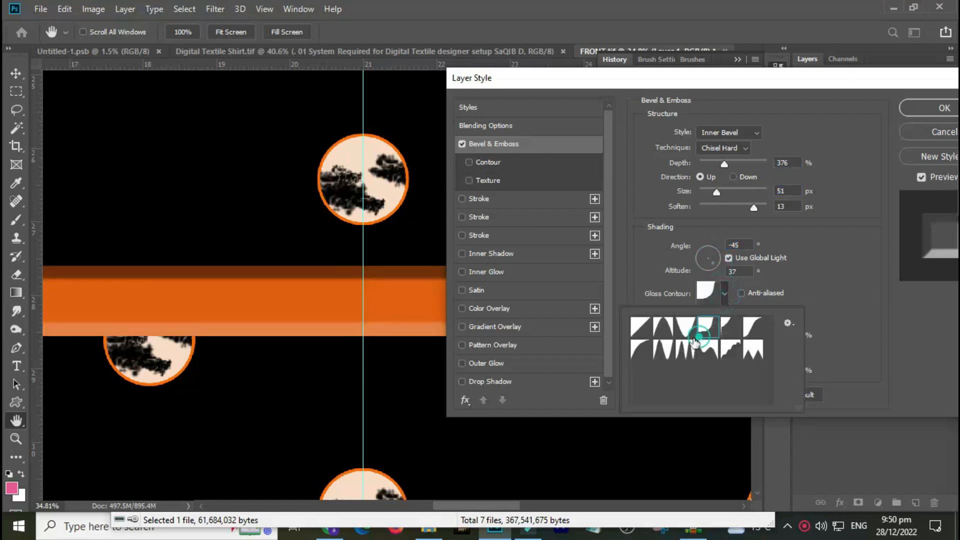
click(674, 348)
click(714, 346)
click(753, 333)
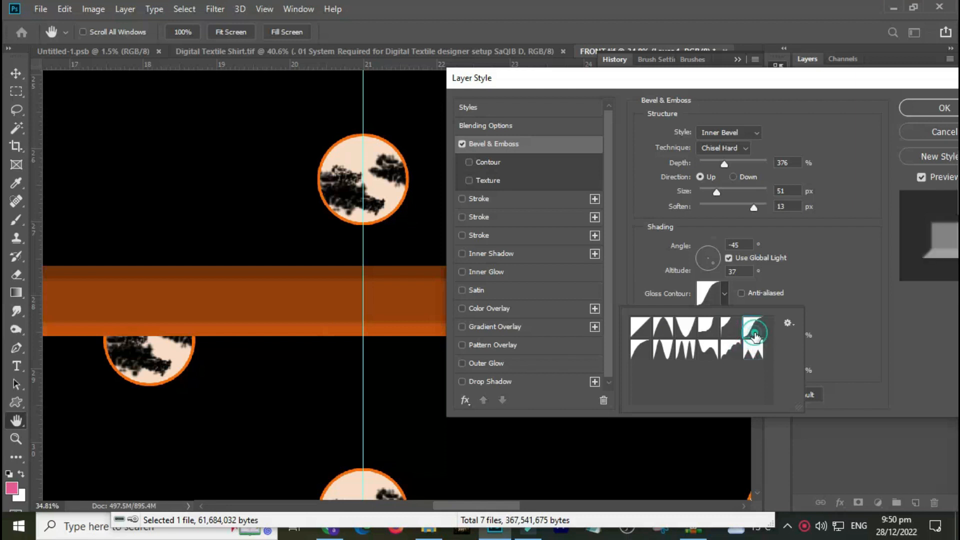
Enable a Stroke effect on the orange strip.
click(373, 296)
drag(374, 296, 339, 311)
key(ctrl+minus)
key(ctrl+minus)
key(ctrl+minus)
key(ctrl+minus)
key(ctrl+minus)
key(ctrl+minus)
key(ctrl+minus)
key(ctrl+minus)
key(ctrl+minus)
key(ctrl+minus)
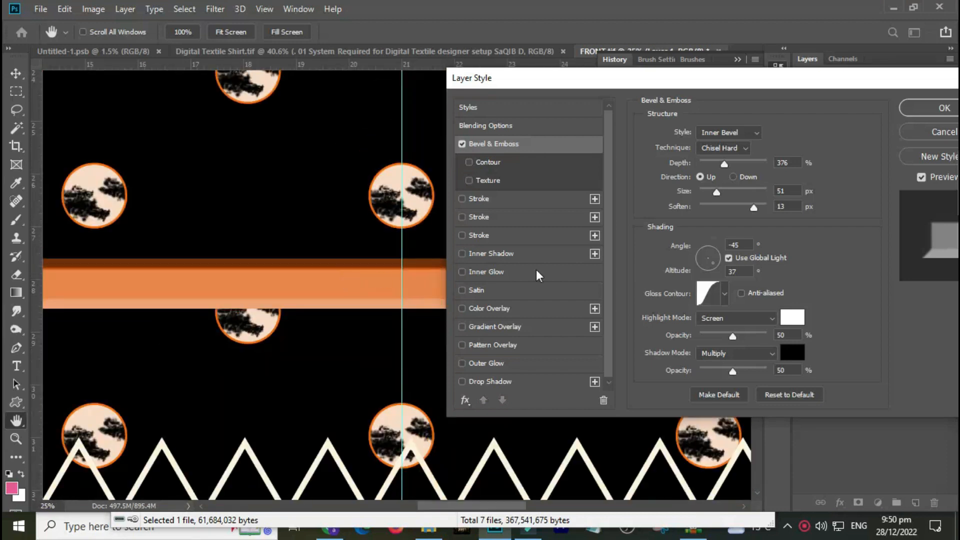
click(476, 200)
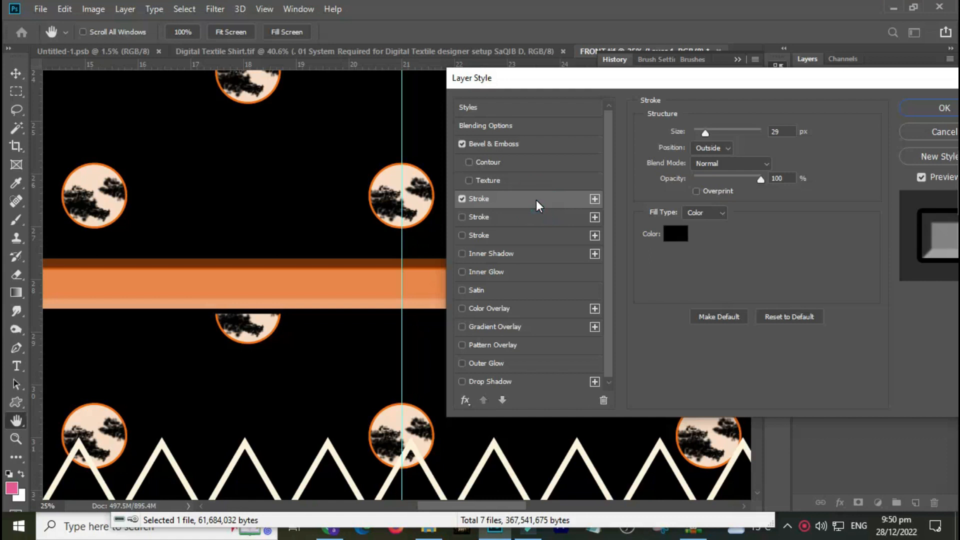
Set the first stroke's colour to white (ffffff).
click(675, 234)
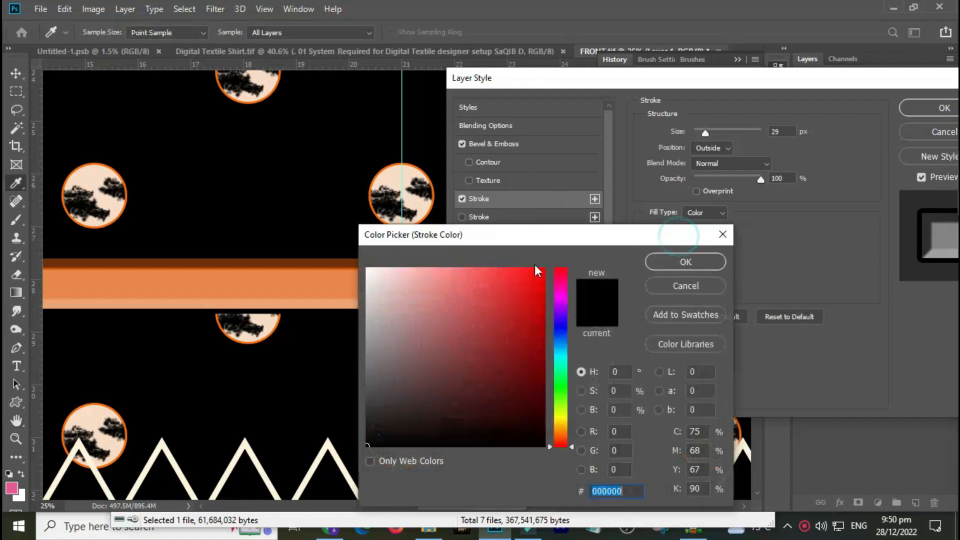
drag(476, 235, 593, 208)
mouse_move(572, 253)
mouse_down()
mouse_move(568, 227)
mouse_move(535, 238)
mouse_move(447, 218)
mouse_up()
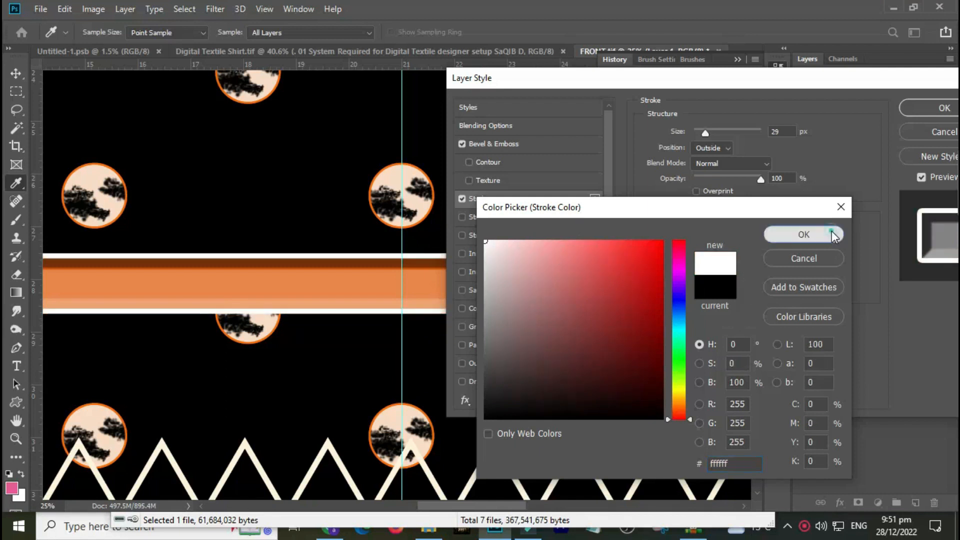
click(801, 234)
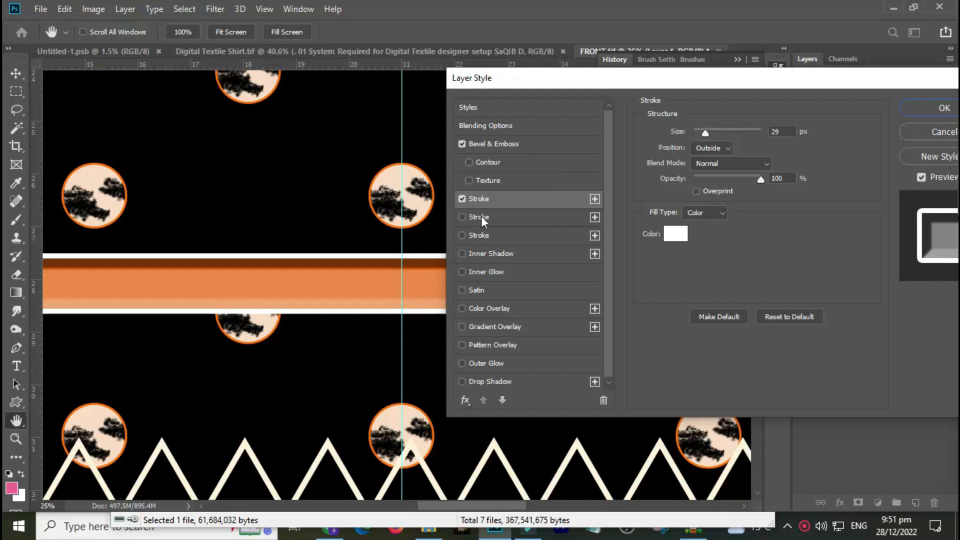
Enable a second Stroke effect with colour ff2a00 and size about 57 px.
click(522, 217)
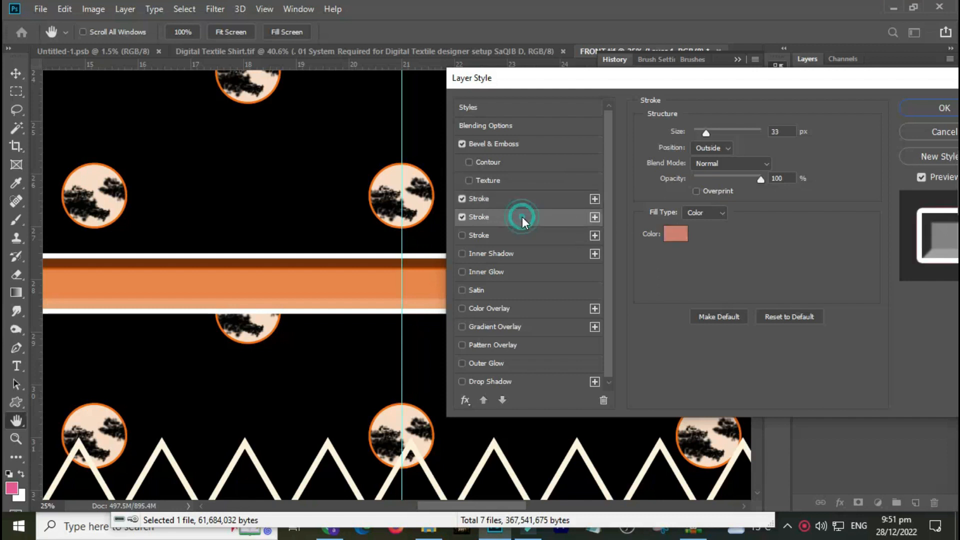
click(676, 234)
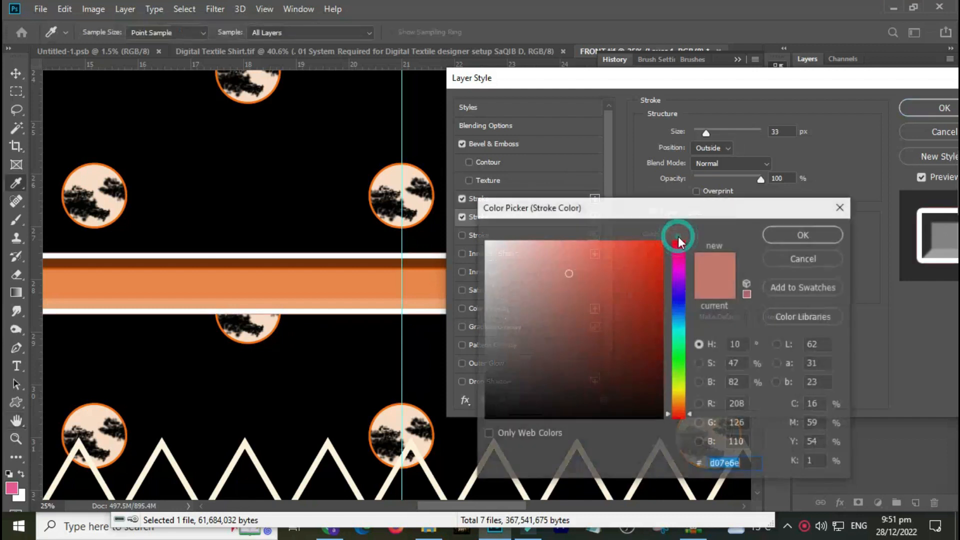
text(ff2a00)
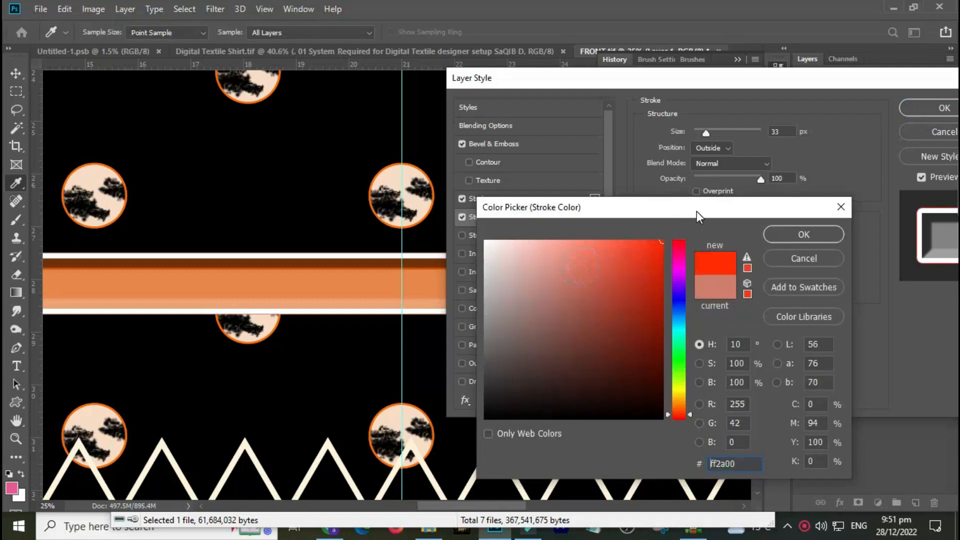
click(789, 235)
drag(705, 133, 724, 139)
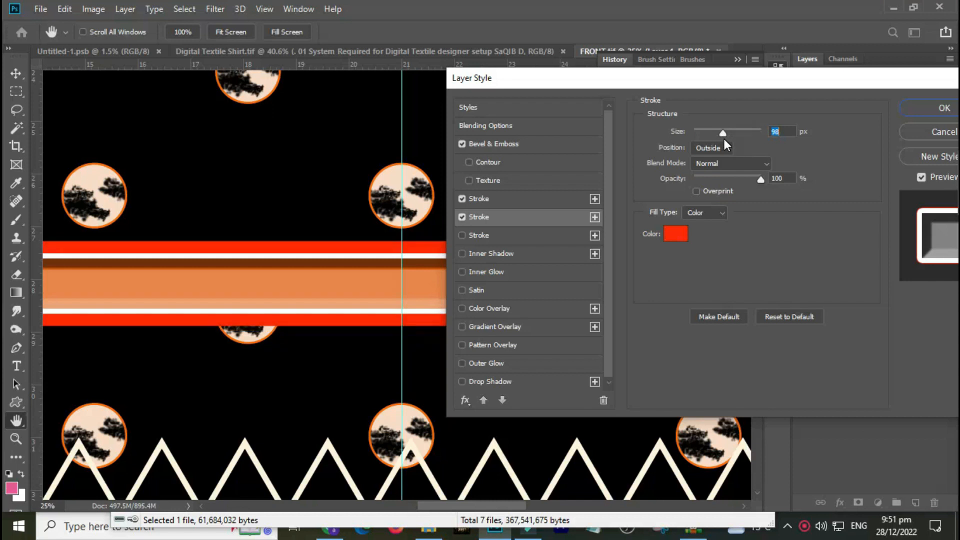
drag(718, 132, 713, 134)
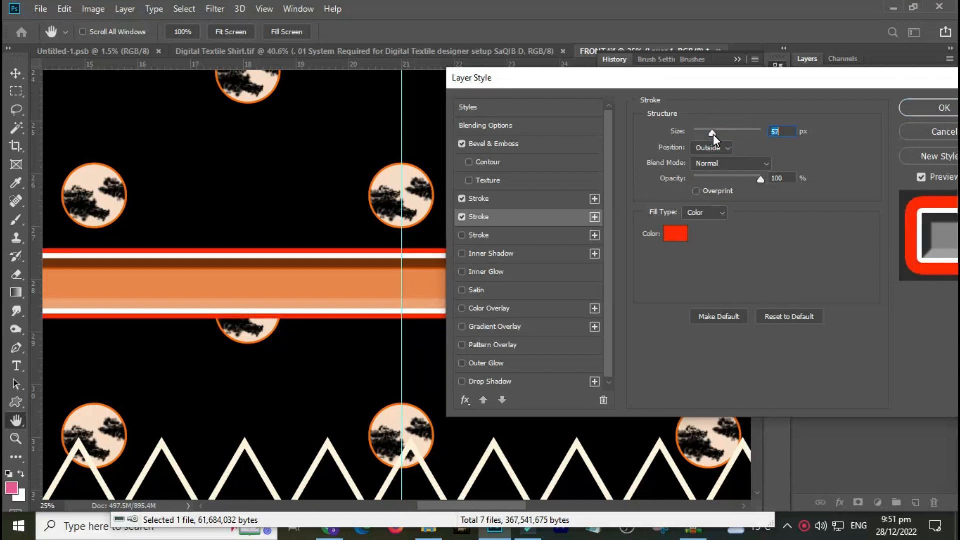
Enable a third Stroke effect, sample the peach motif colour (f8dcc6) for it and set its size to about 81 px.
click(500, 235)
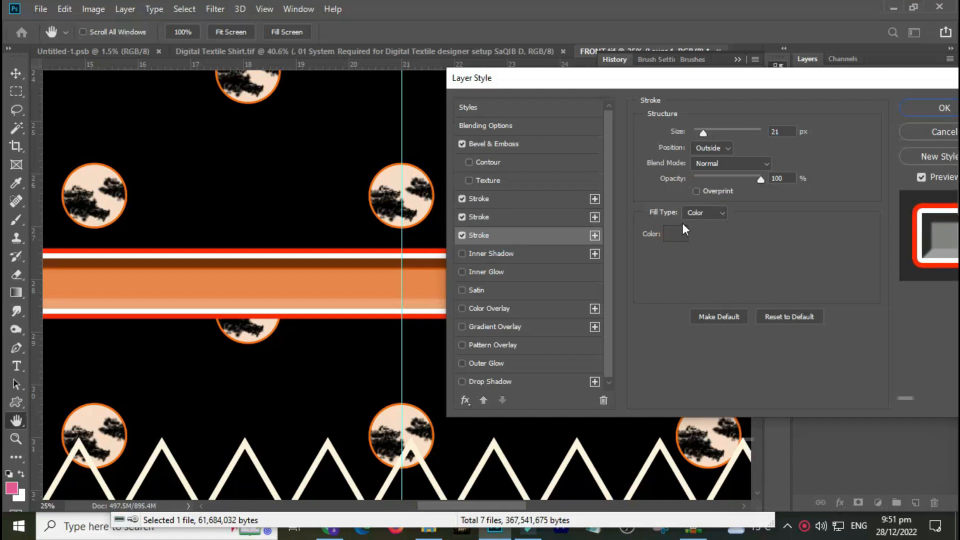
drag(703, 133, 735, 139)
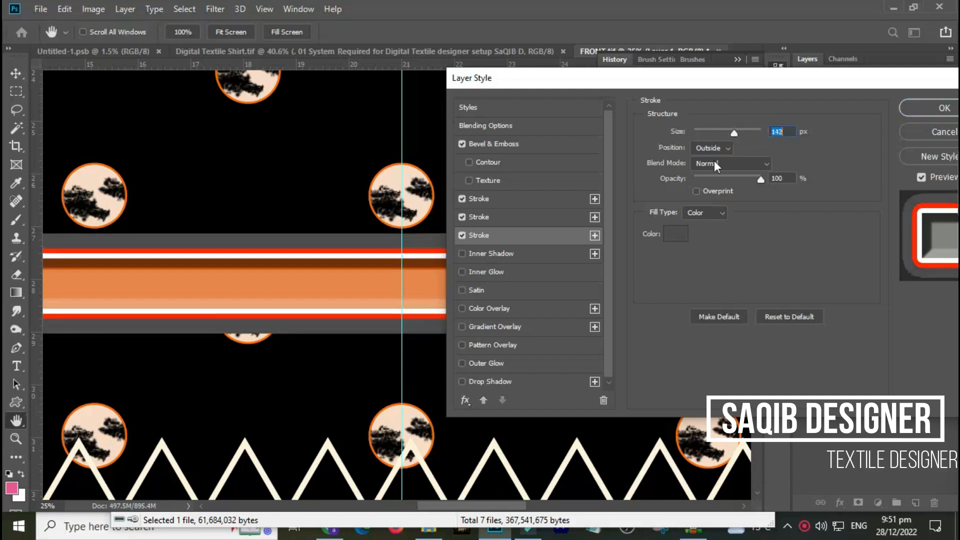
click(677, 234)
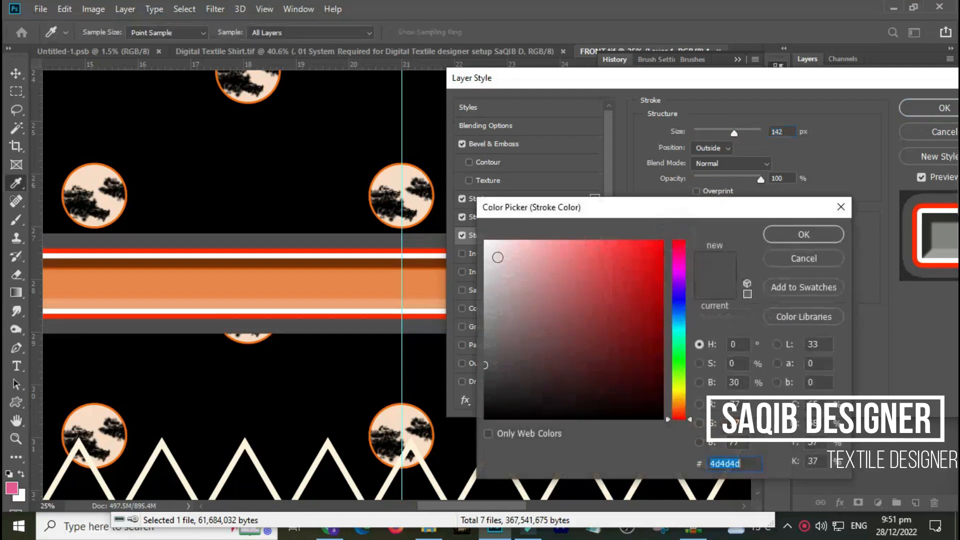
click(423, 278)
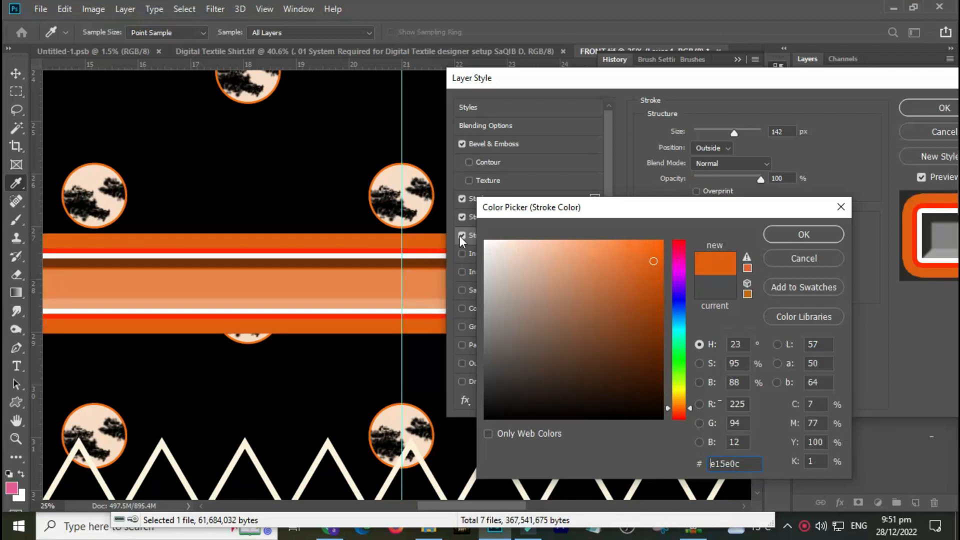
click(412, 213)
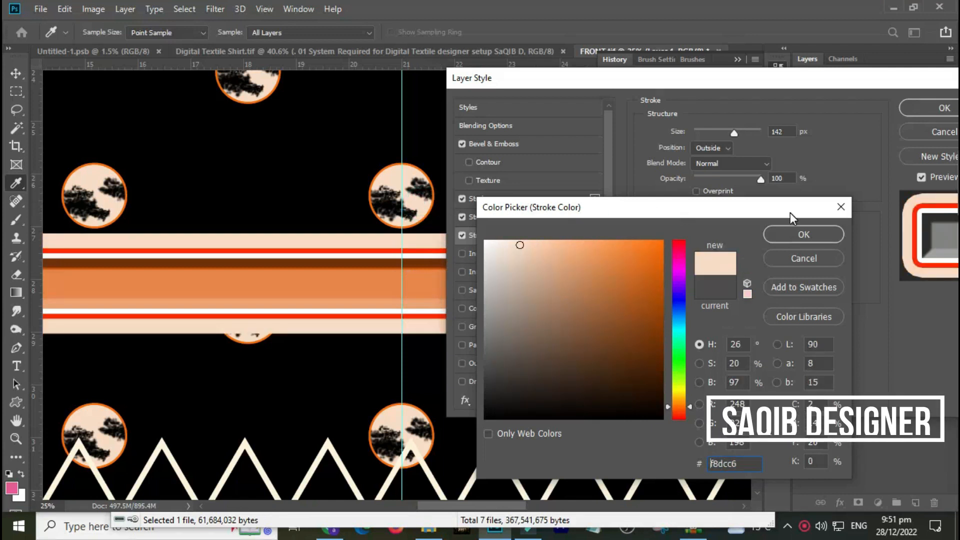
click(801, 237)
drag(732, 134, 719, 139)
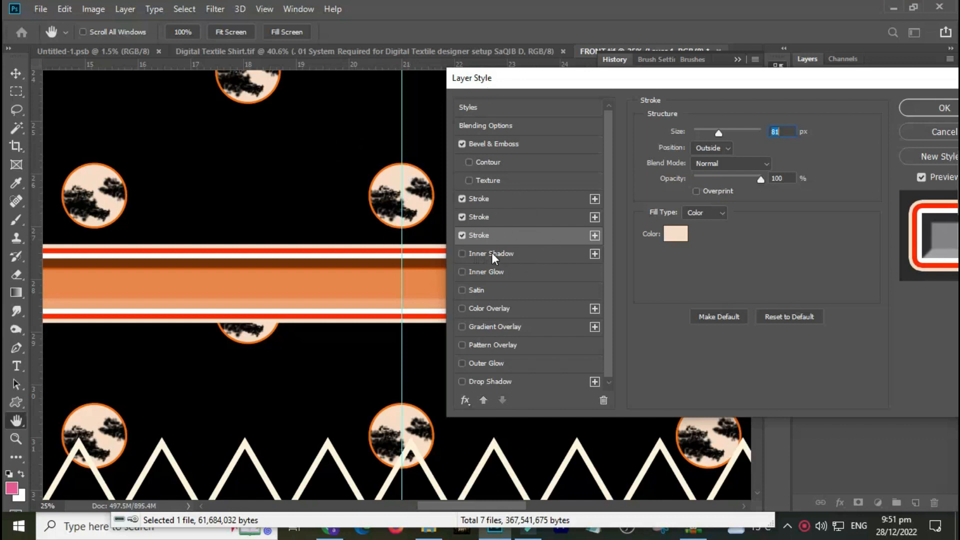
Enable Inner Shadow with size 188 px, opacity 100%, distance 46 px and choke 29%.
click(478, 256)
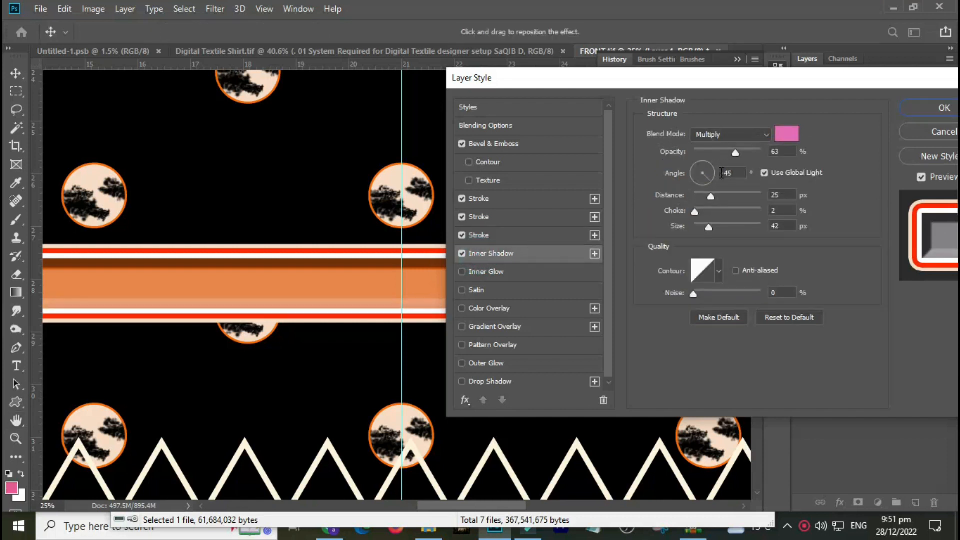
drag(709, 227, 740, 232)
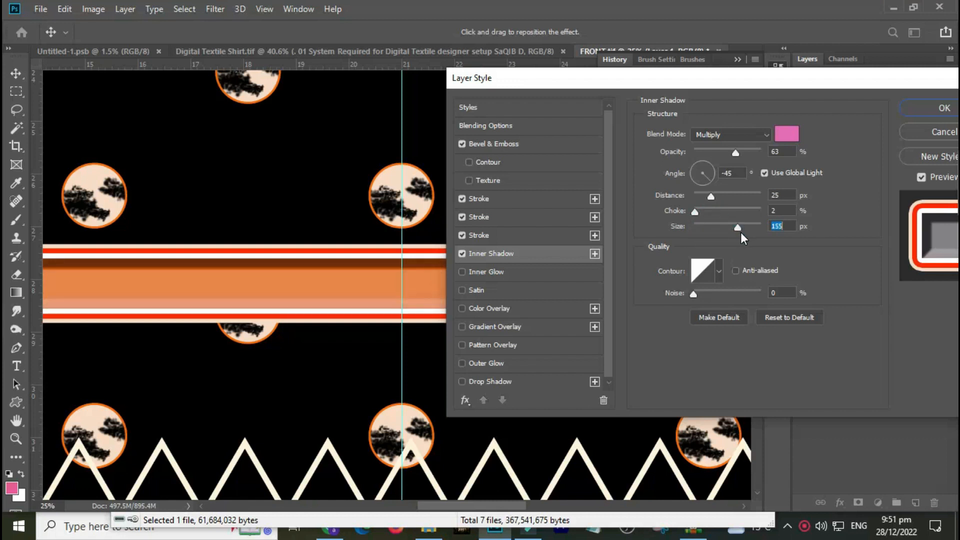
ctrl+click(318, 276)
ctrl+click(379, 274)
ctrl+click(369, 300)
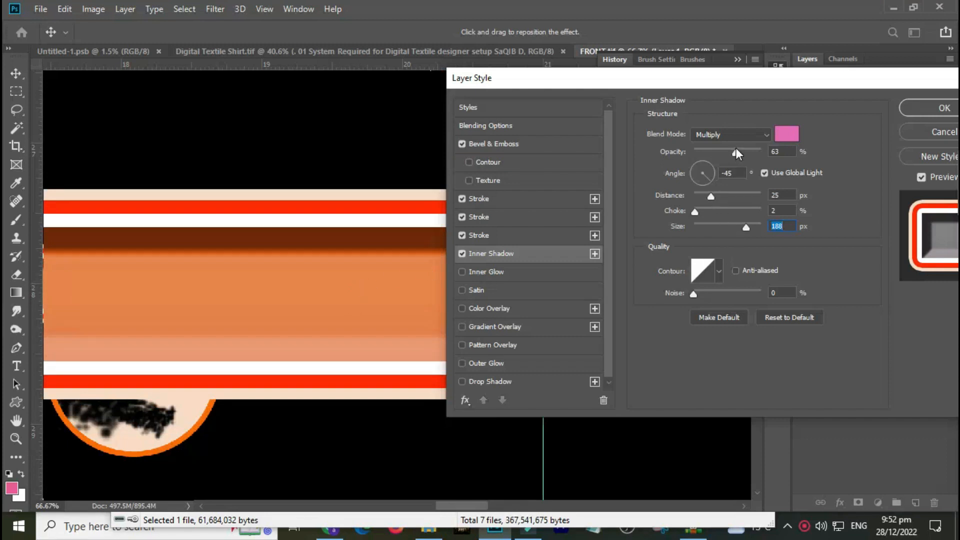
drag(734, 154, 788, 160)
drag(711, 195, 728, 199)
drag(694, 211, 722, 214)
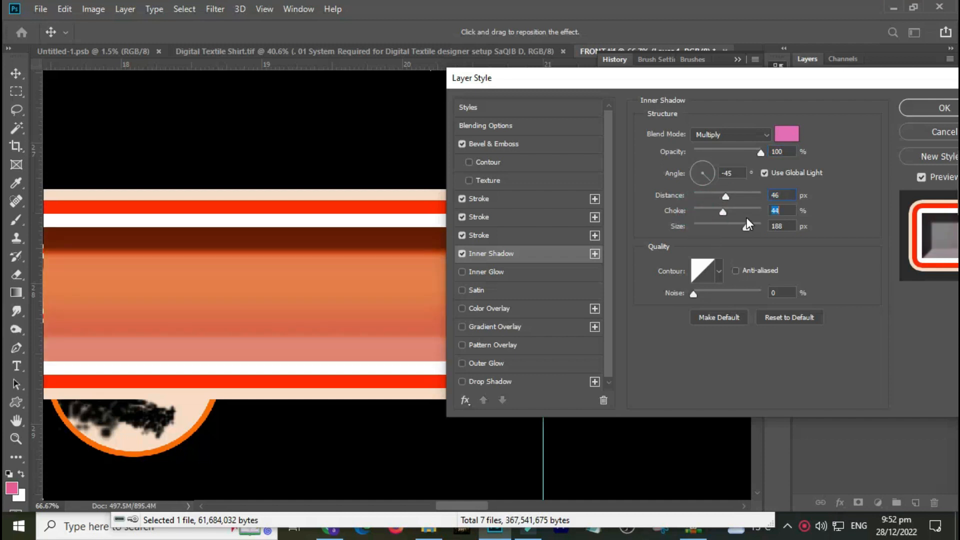
key(Up)
drag(719, 220, 715, 220)
Set the inner shadow colour to black (000000).
click(778, 136)
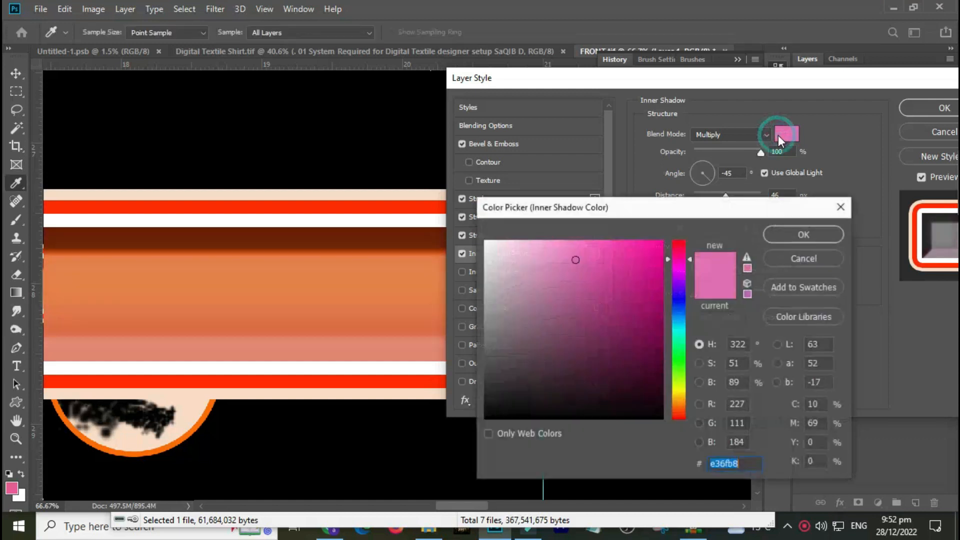
click(361, 295)
click(576, 350)
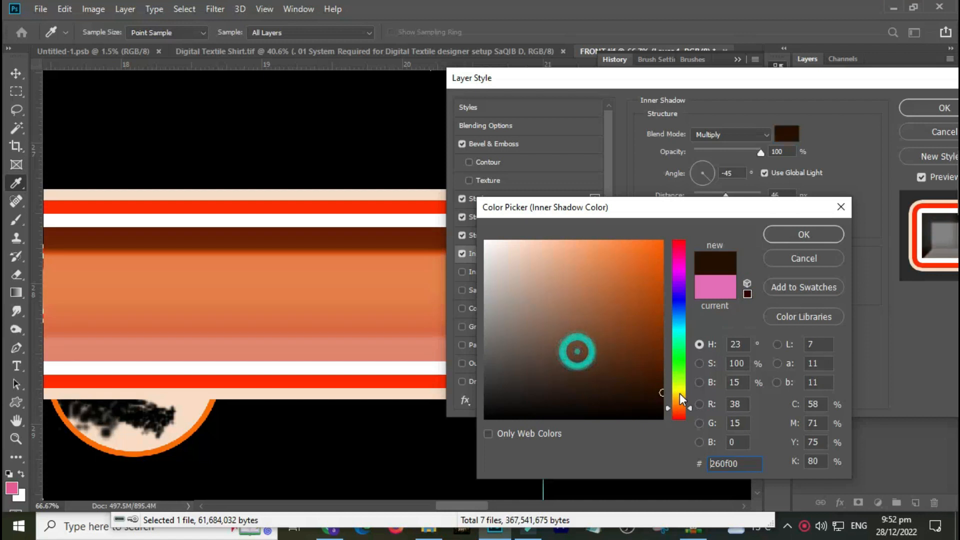
drag(633, 306, 665, 247)
mouse_move(633, 290)
mouse_down()
mouse_move(685, 421)
mouse_move(675, 418)
mouse_up()
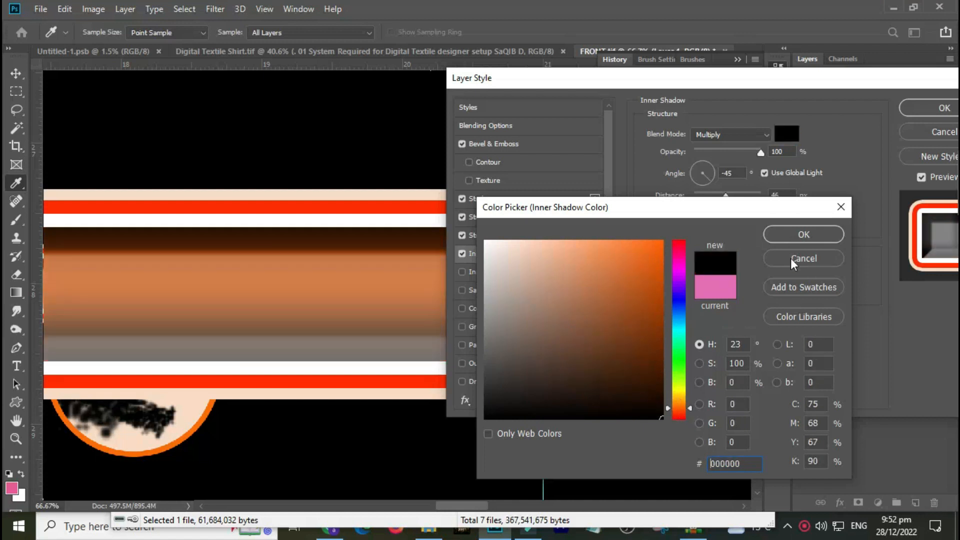
click(779, 240)
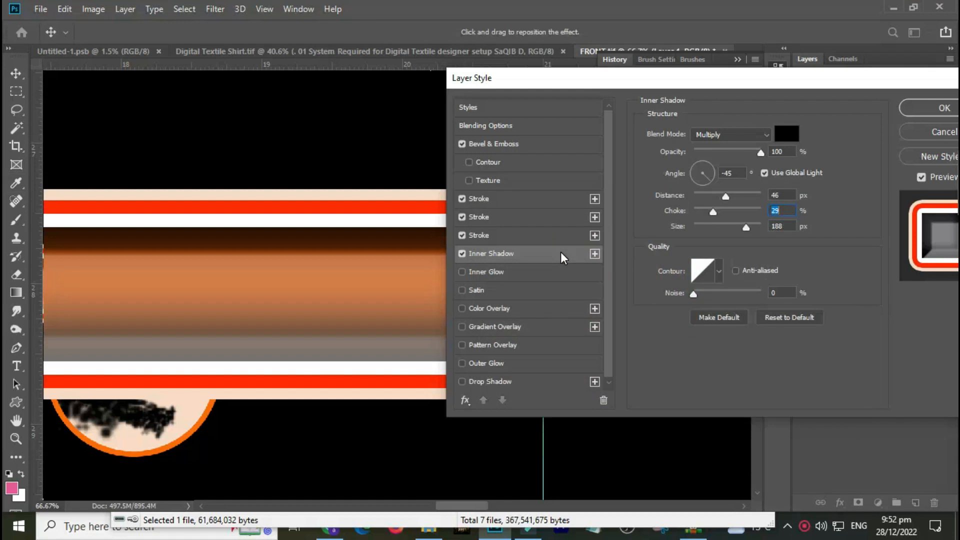
Enable Inner Glow with size 106 px and opacity 83%.
key(ctrl+minus)
key(ctrl+minus)
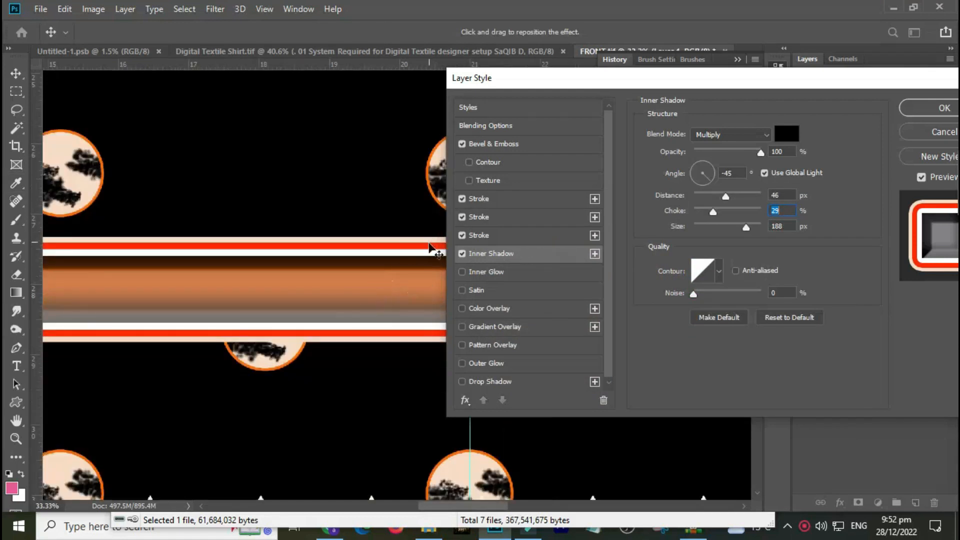
click(485, 273)
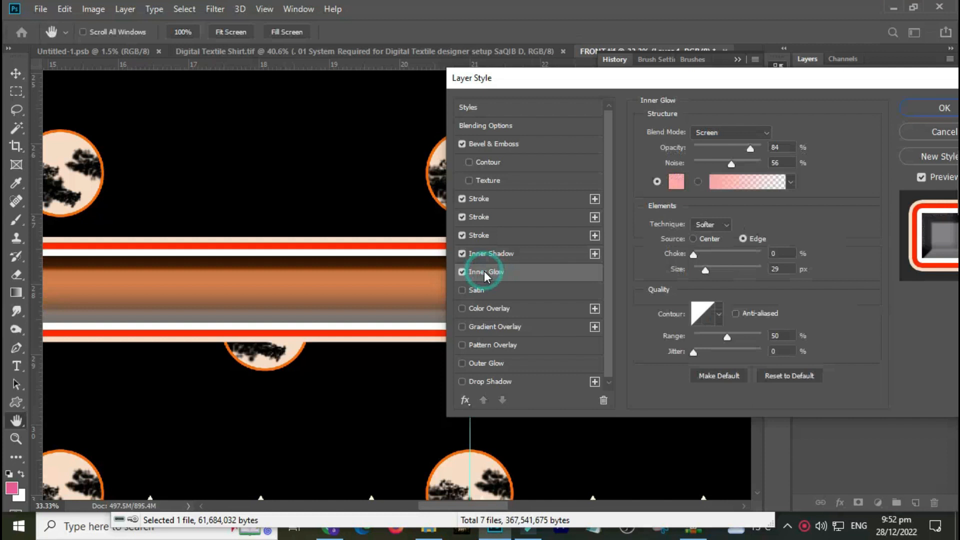
drag(699, 269, 727, 276)
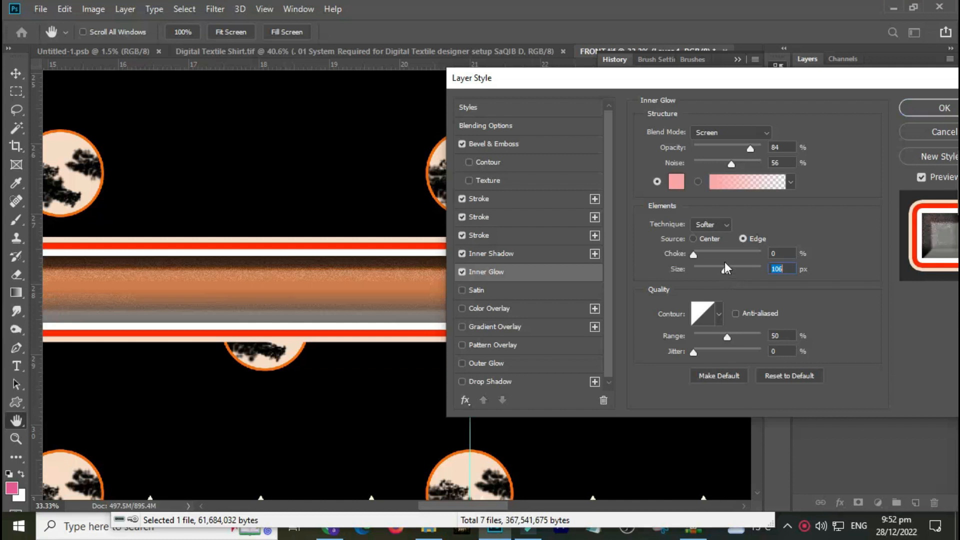
drag(750, 149, 727, 154)
ctrl+click(328, 289)
ctrl+click(311, 275)
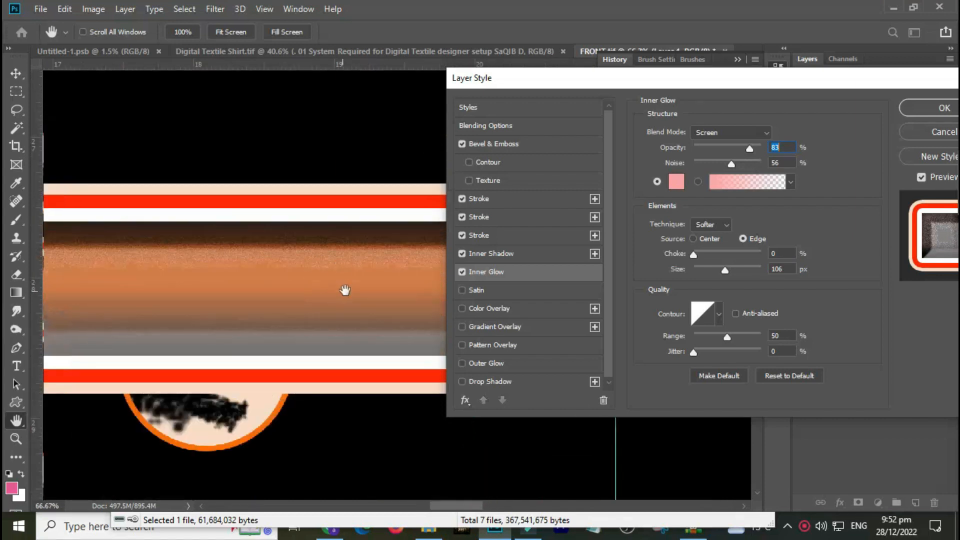
Set the inner glow colour to white (ffffff).
click(683, 187)
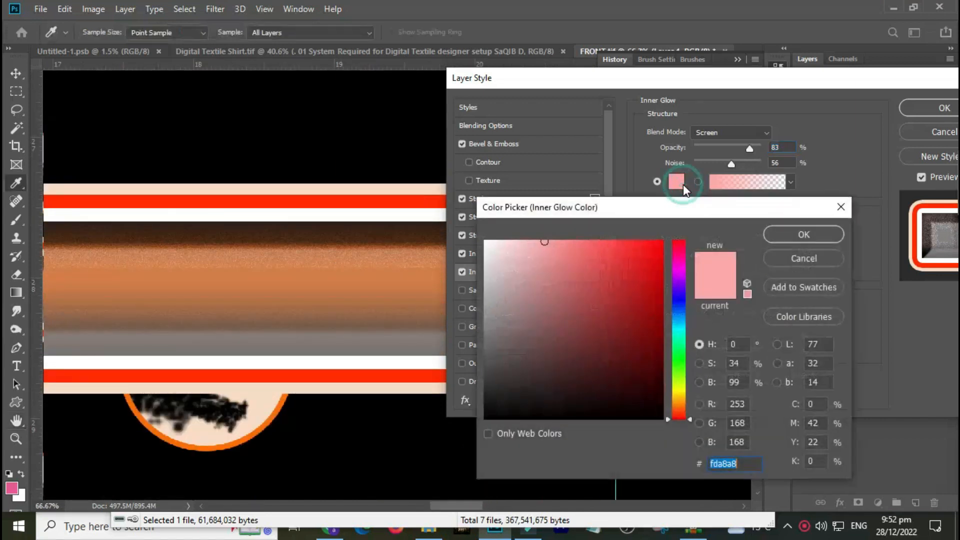
click(641, 282)
drag(642, 272, 659, 245)
drag(643, 361, 673, 421)
mouse_move(617, 343)
mouse_down()
mouse_move(553, 272)
mouse_move(461, 228)
mouse_up()
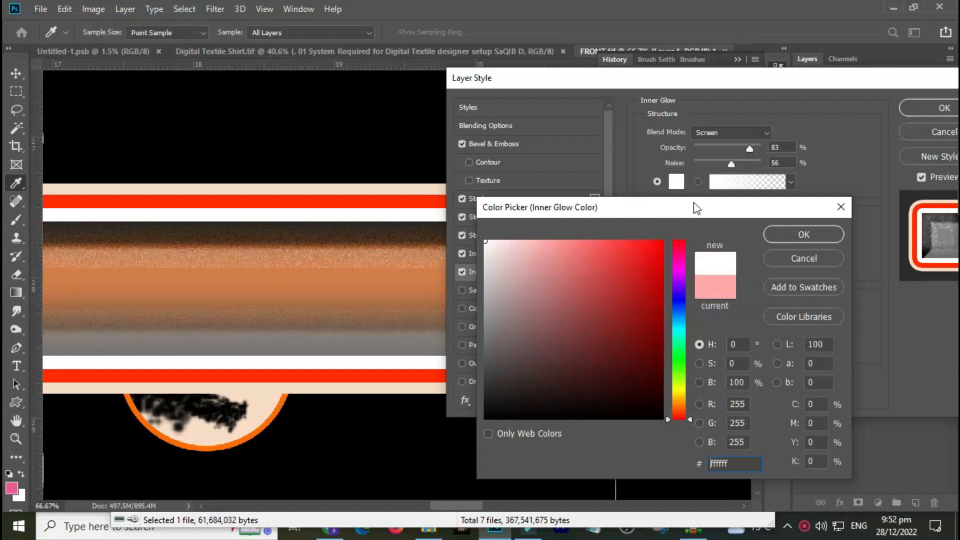
click(813, 238)
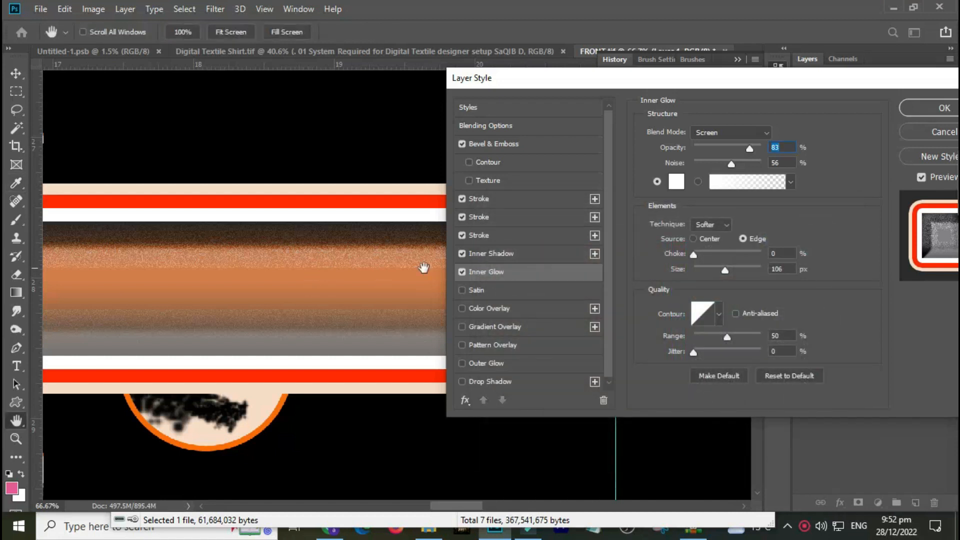
Try a Satin effect with a different contour preset on the strip.
click(482, 291)
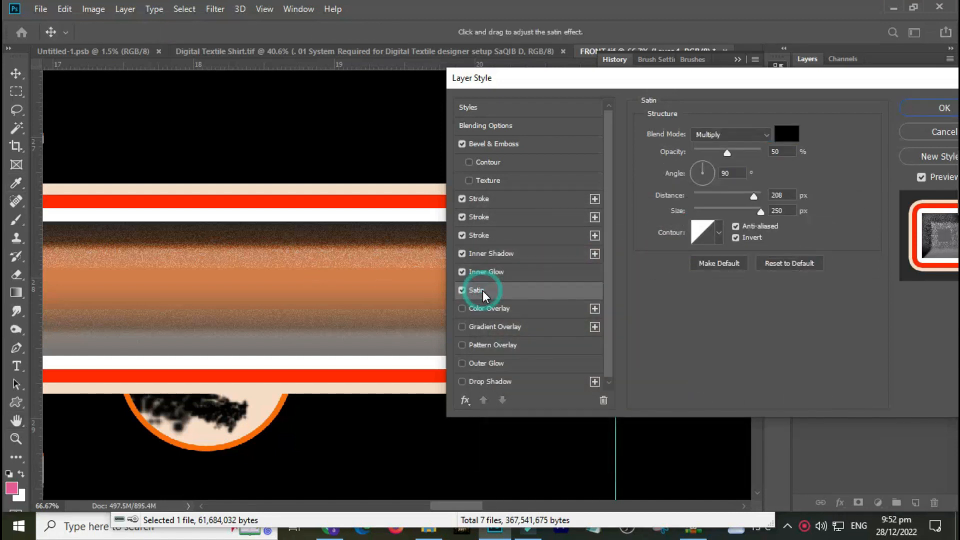
click(720, 233)
click(701, 286)
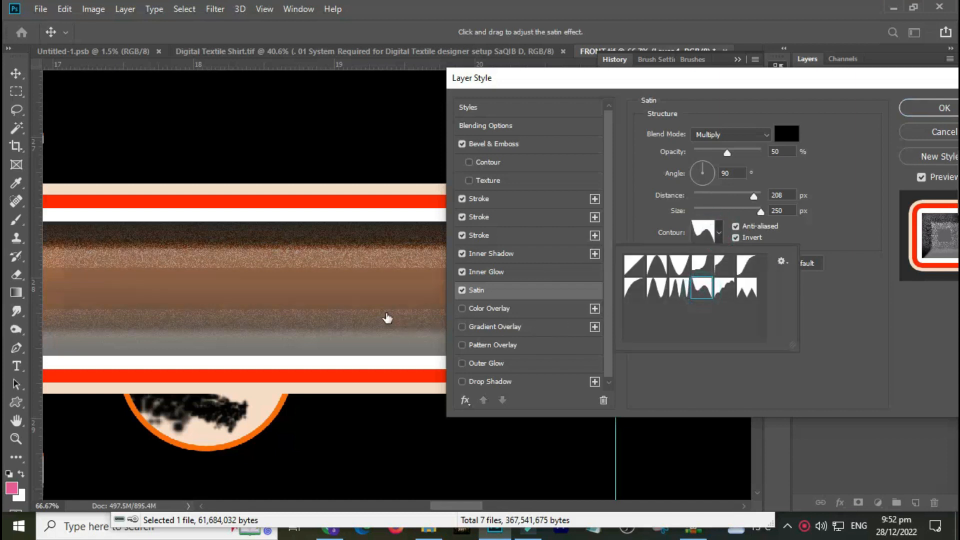
click(305, 284)
key(ctrl+minus)
key(ctrl+minus)
key(ctrl+minus)
key(ctrl+minus)
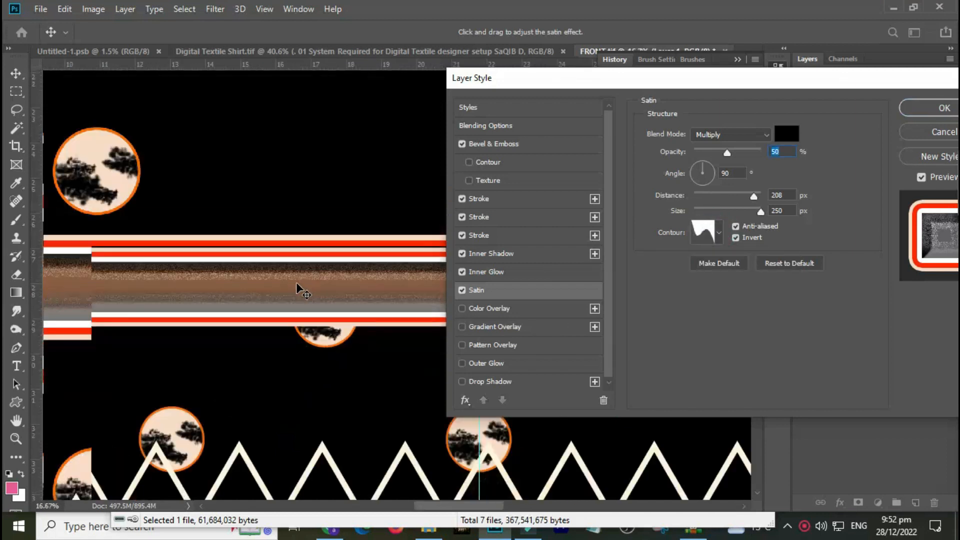
click(462, 290)
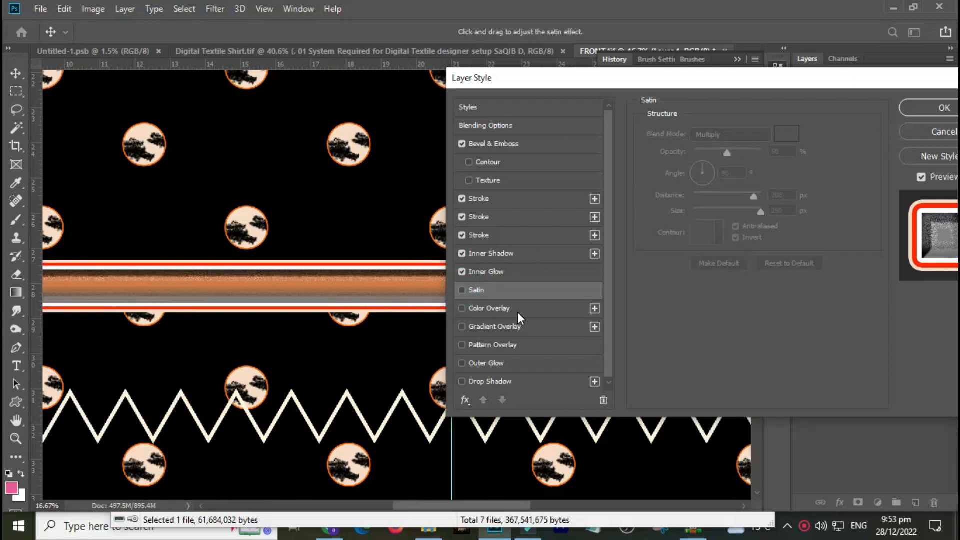
Enable a Color Overlay on the strip and apply the layer style.
click(519, 310)
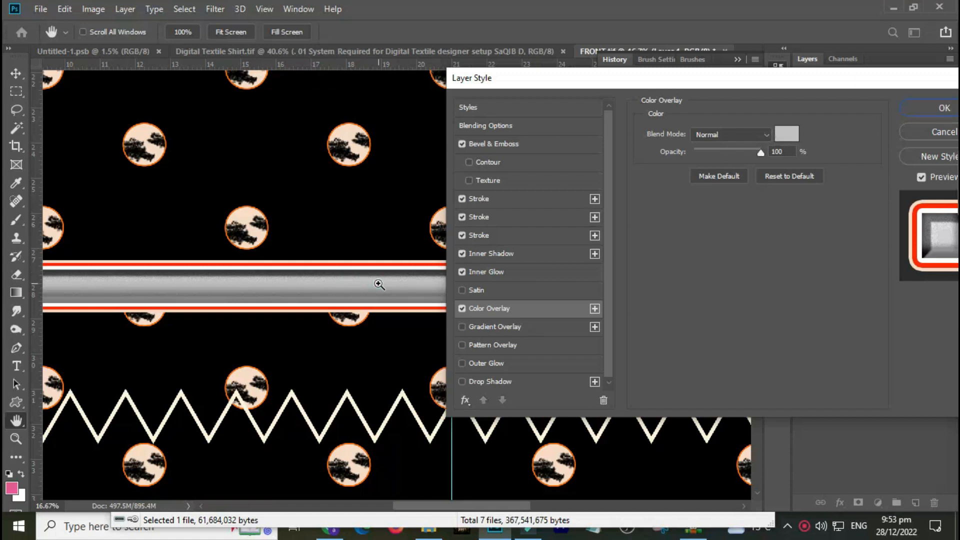
ctrl+click(315, 285)
ctrl+click(319, 287)
key(Return)
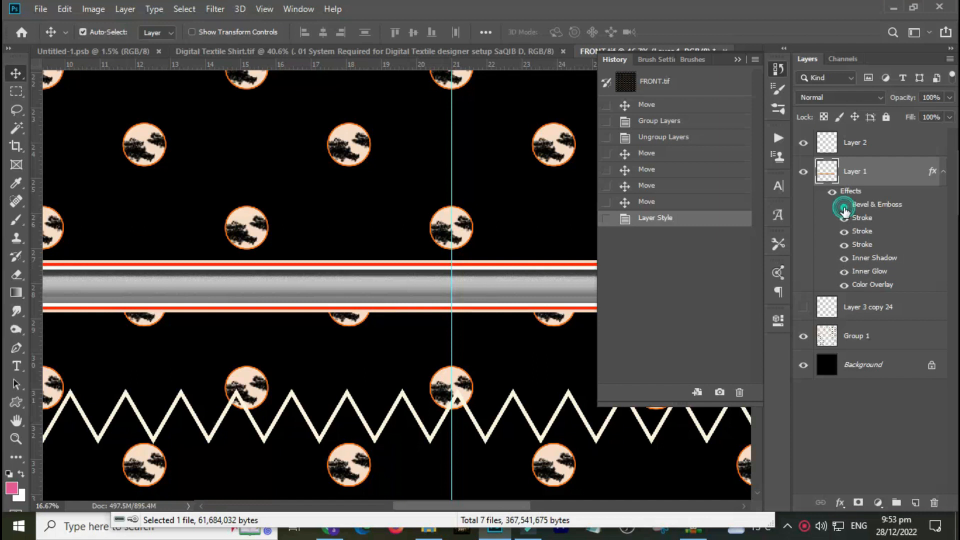
Hide the strip's Bevel & Emboss, Inner Glow and two Stroke effects, keeping the middle Stroke, Inner Shadow and Color Overlay visible.
click(844, 205)
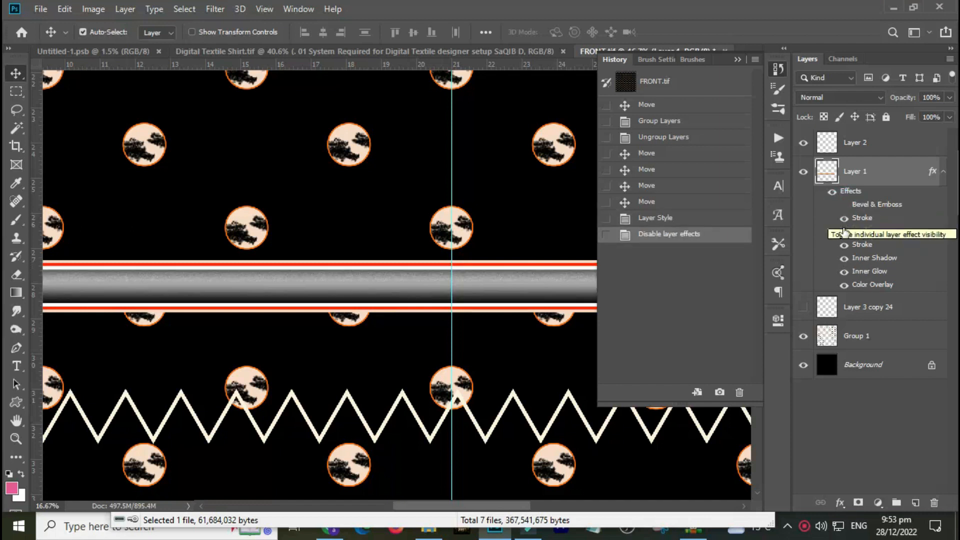
click(844, 219)
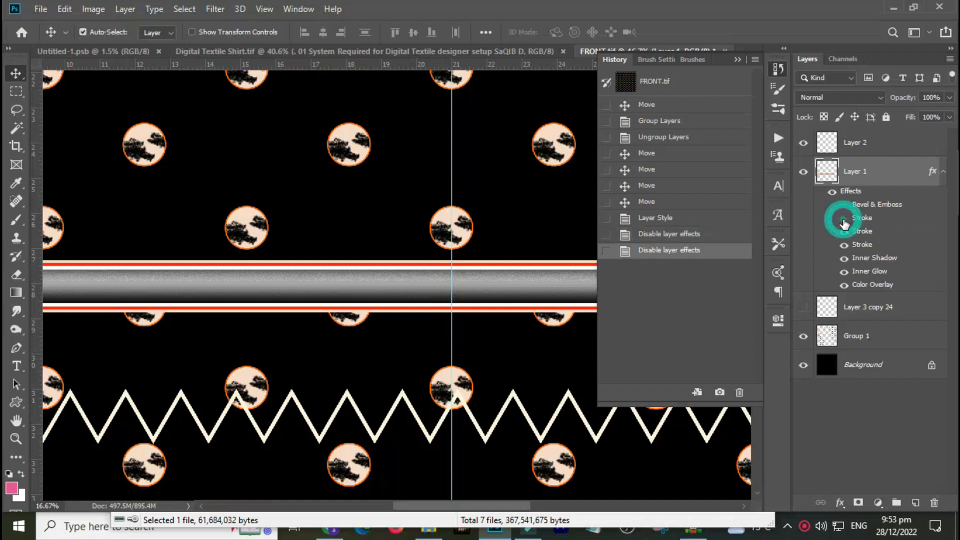
click(845, 231)
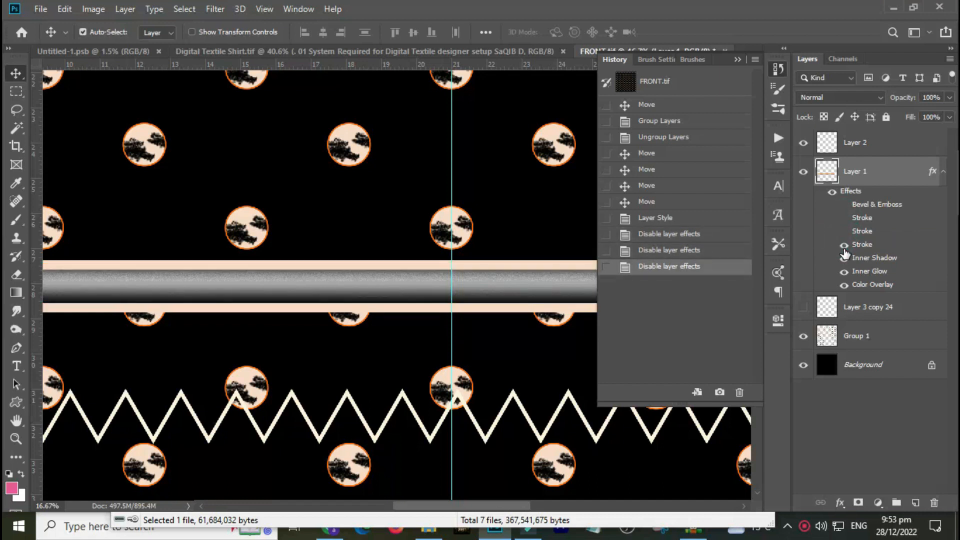
click(845, 245)
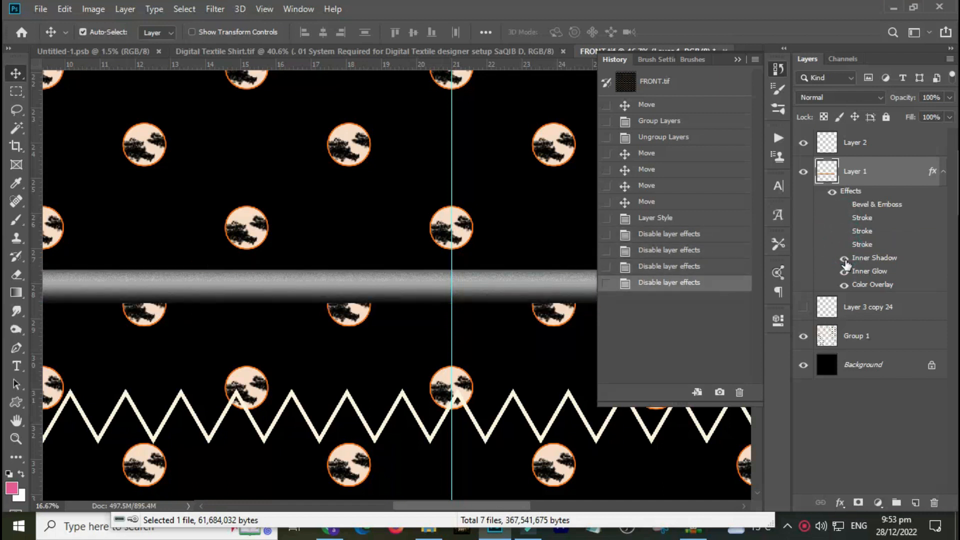
click(845, 259)
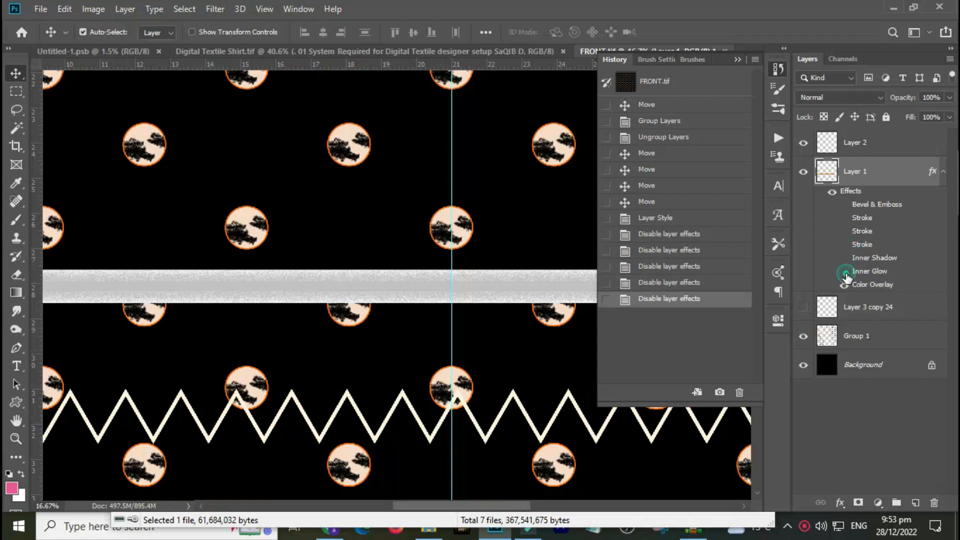
click(846, 272)
click(845, 285)
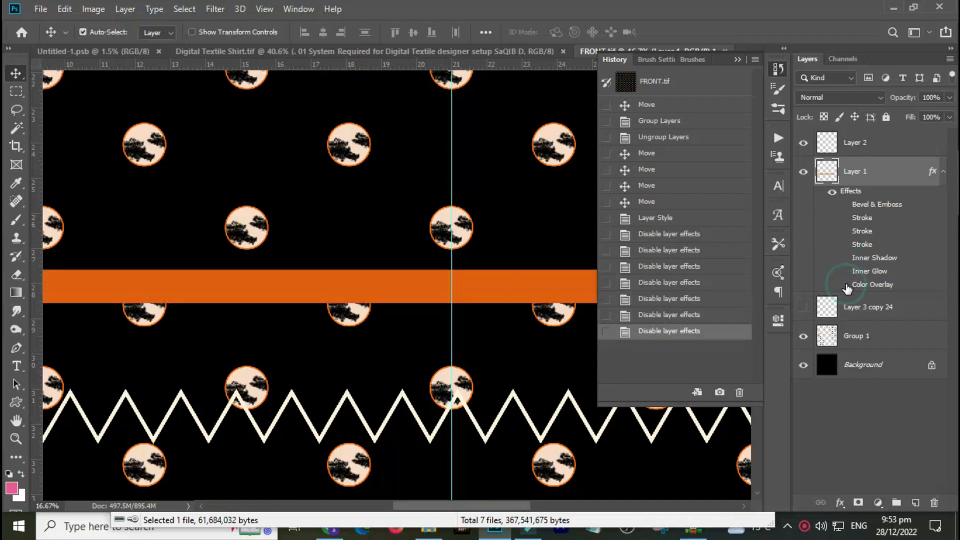
click(845, 285)
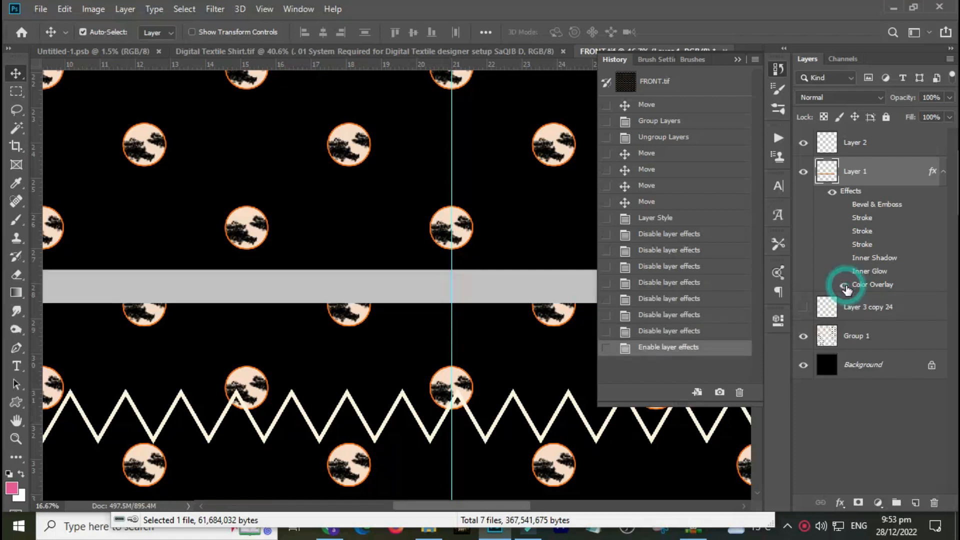
click(844, 259)
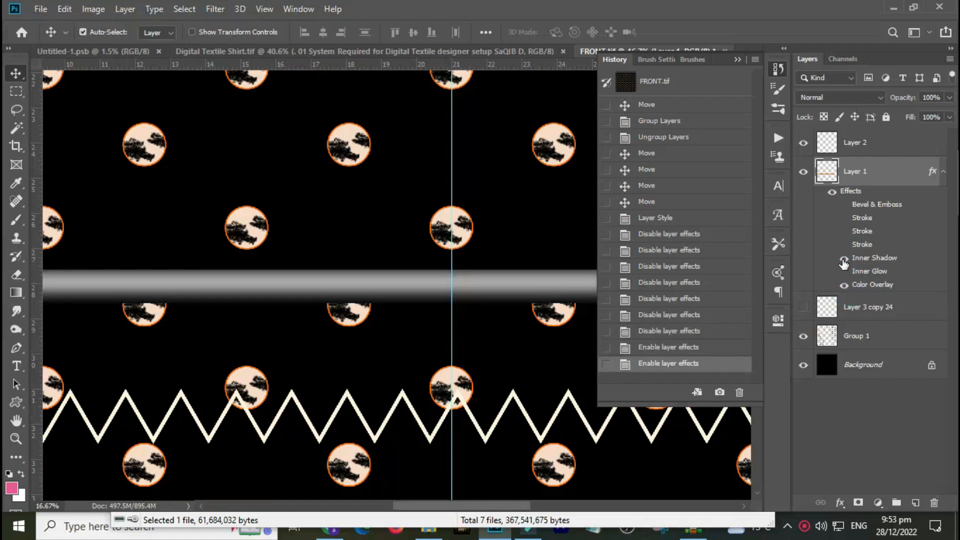
click(845, 232)
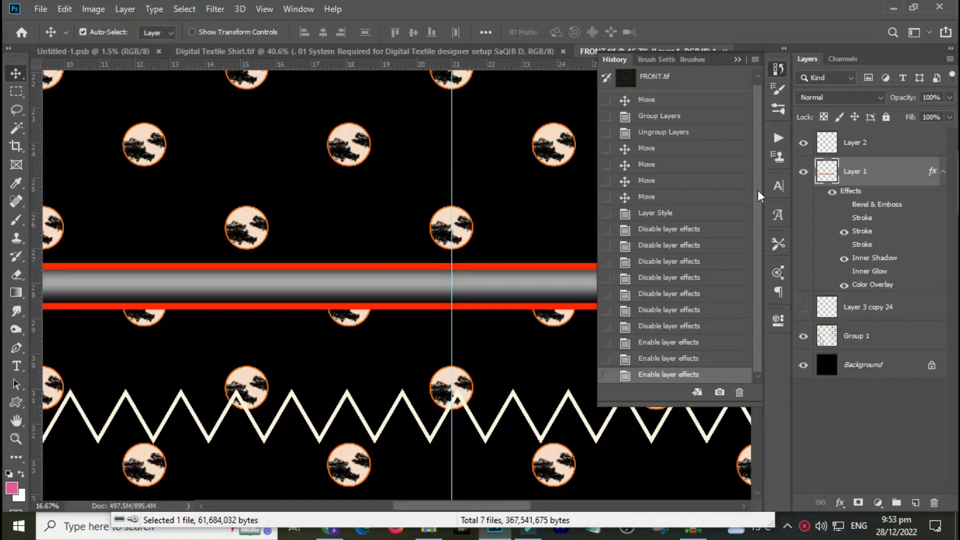
Open the strip's Layer Style and switch off Color Overlay, enabling a Gradient Overlay instead.
double_click(895, 174)
drag(609, 79, 702, 57)
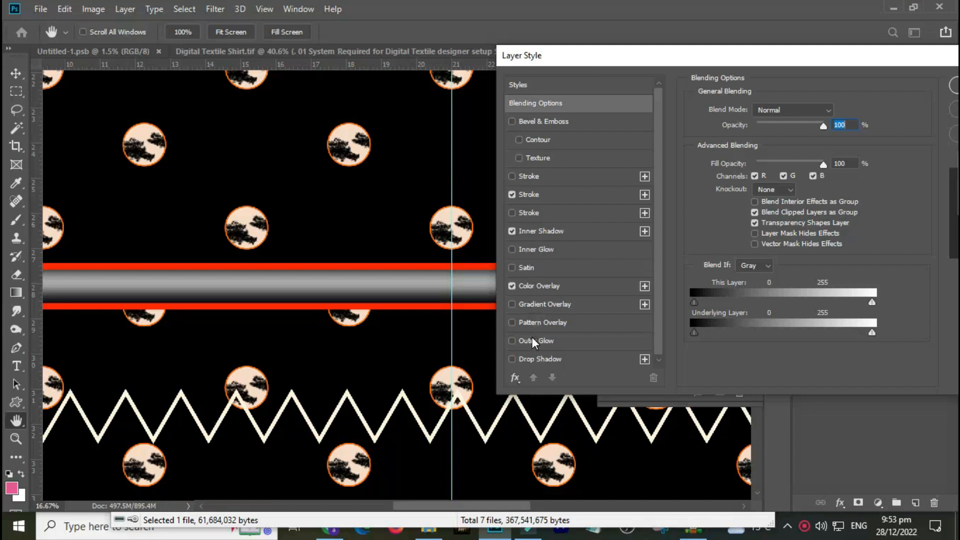
click(530, 306)
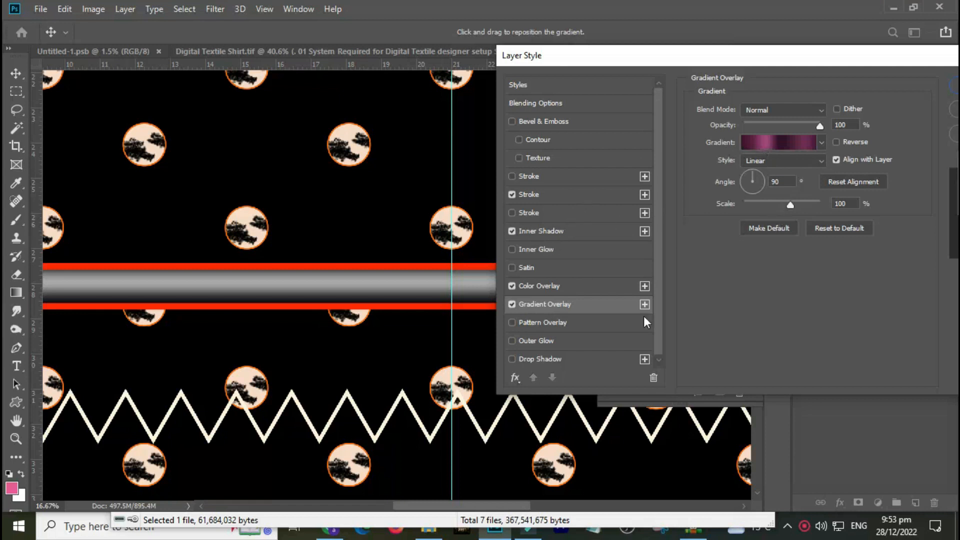
click(538, 285)
click(512, 287)
click(544, 306)
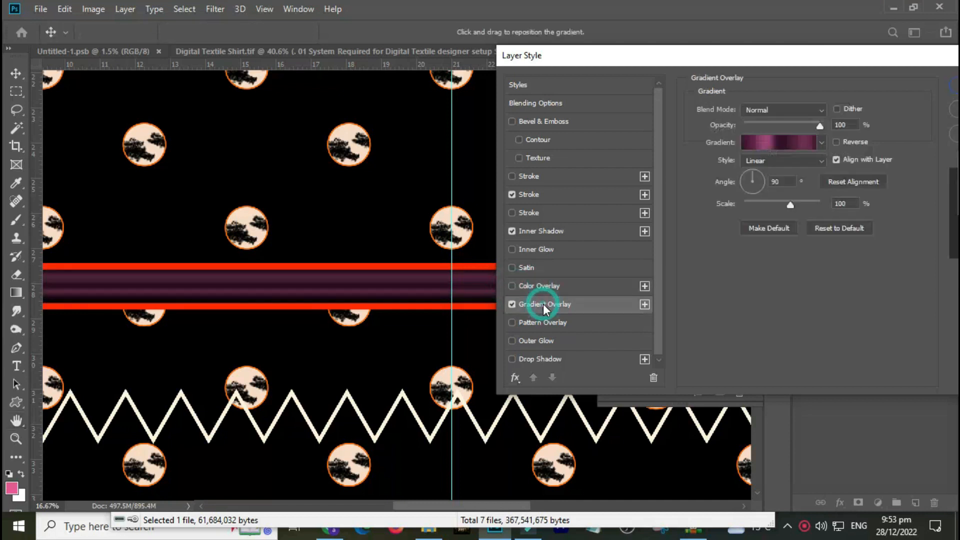
Browse the gradient presets for the overlay and apply a green gradient.
click(820, 144)
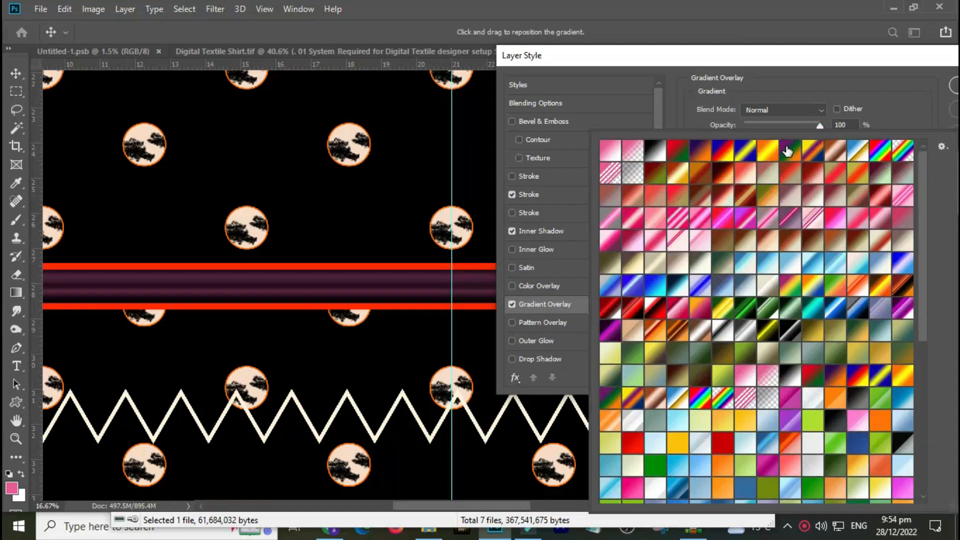
key(Escape)
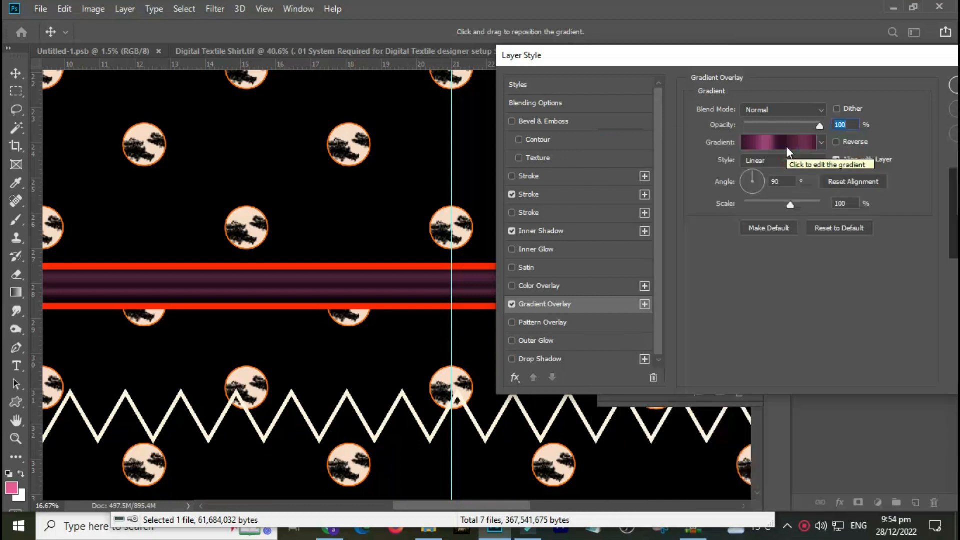
click(821, 144)
click(720, 465)
click(700, 445)
click(721, 395)
click(790, 394)
click(748, 423)
click(675, 448)
click(657, 470)
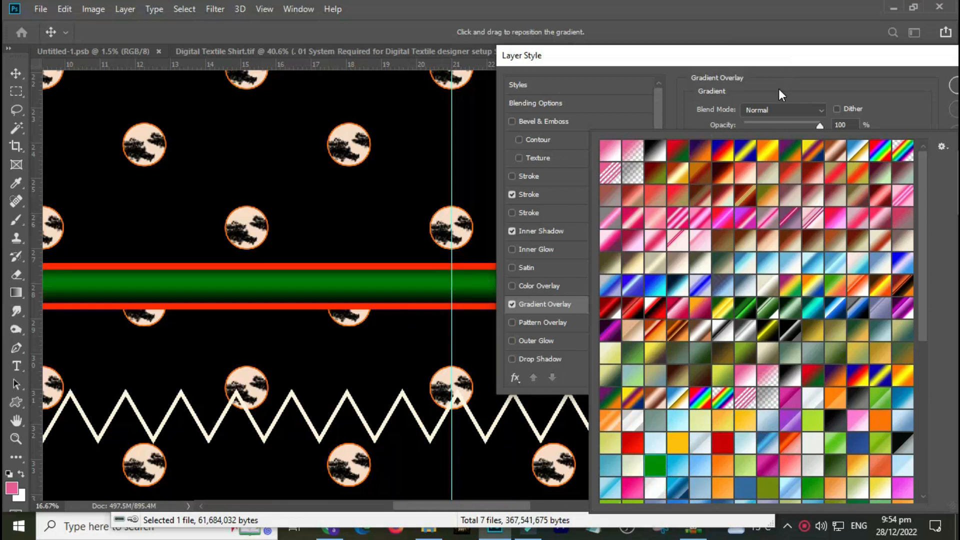
click(951, 262)
Switch from the Gradient Overlay to a Pattern Overlay on the strip.
click(533, 322)
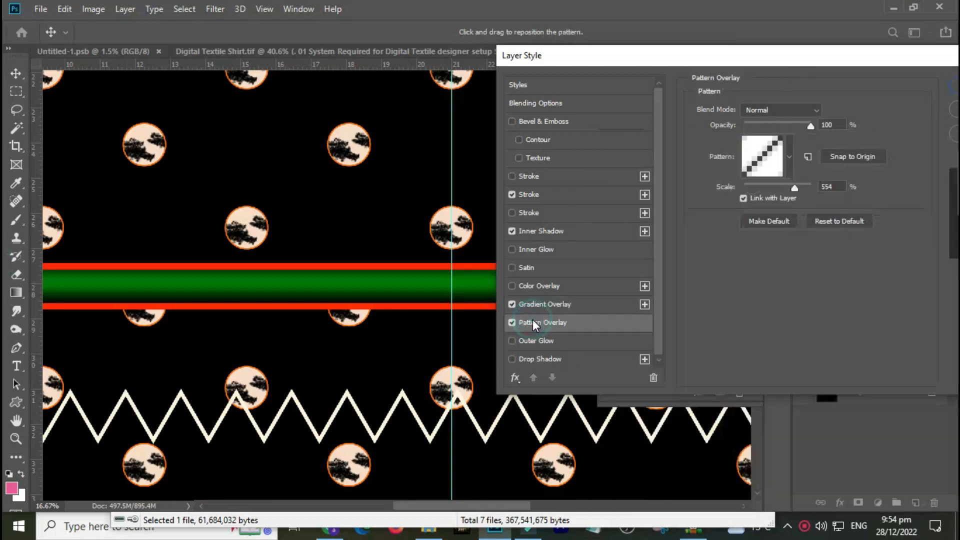
click(514, 309)
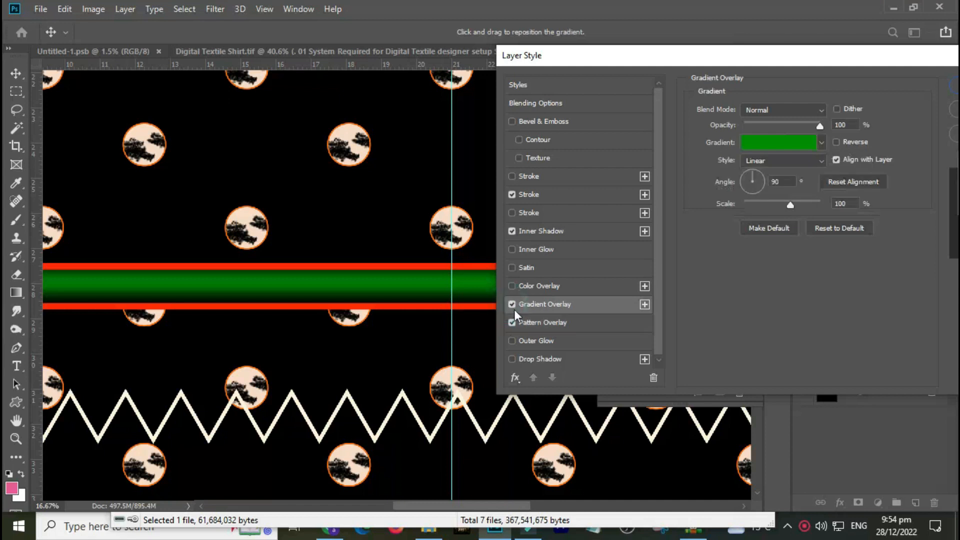
click(511, 305)
click(536, 321)
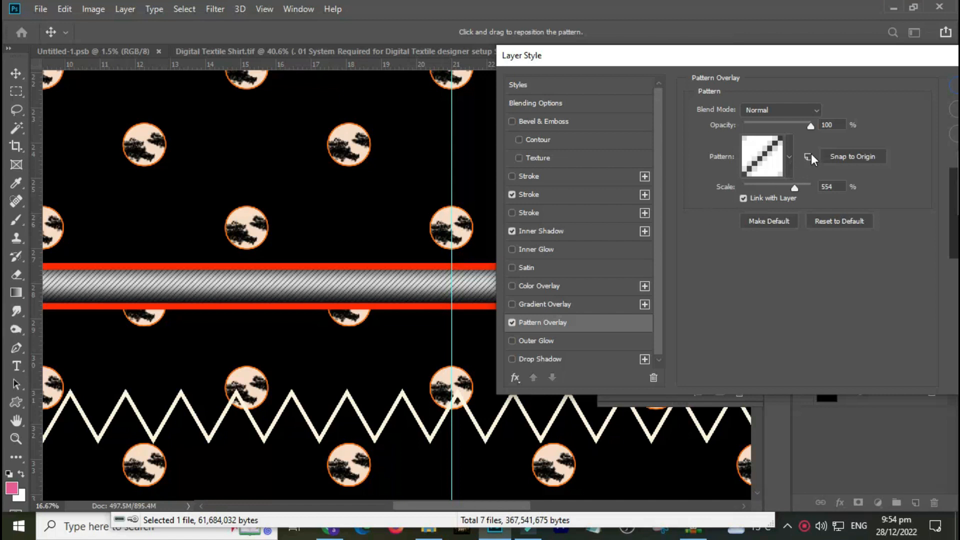
Try several preset patterns for the Pattern Overlay and switch the Pattern Overlay off.
click(789, 157)
click(769, 263)
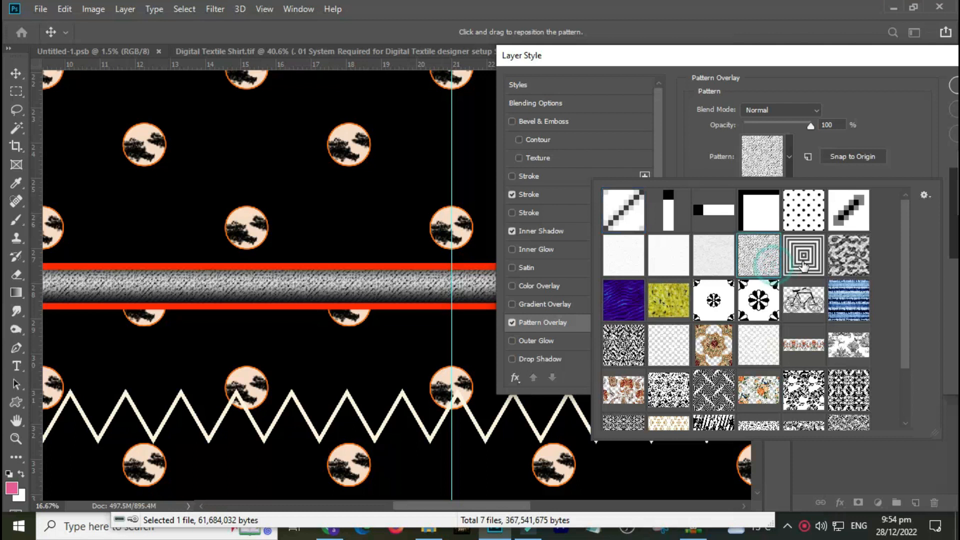
click(804, 300)
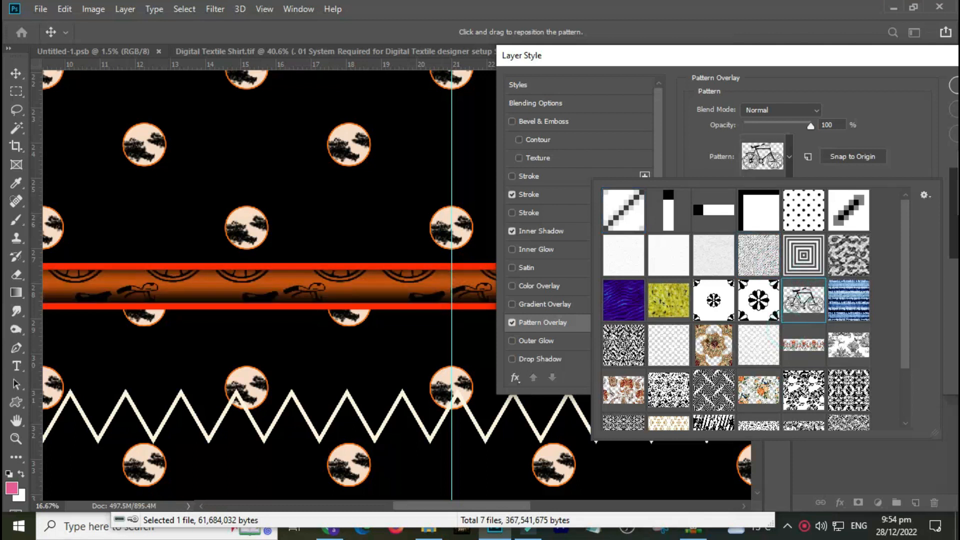
click(714, 345)
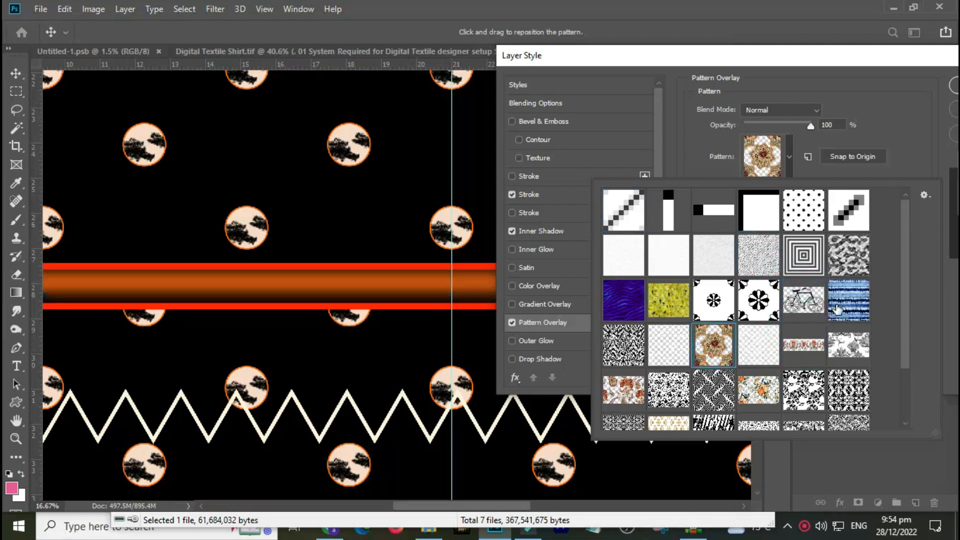
click(838, 310)
click(803, 305)
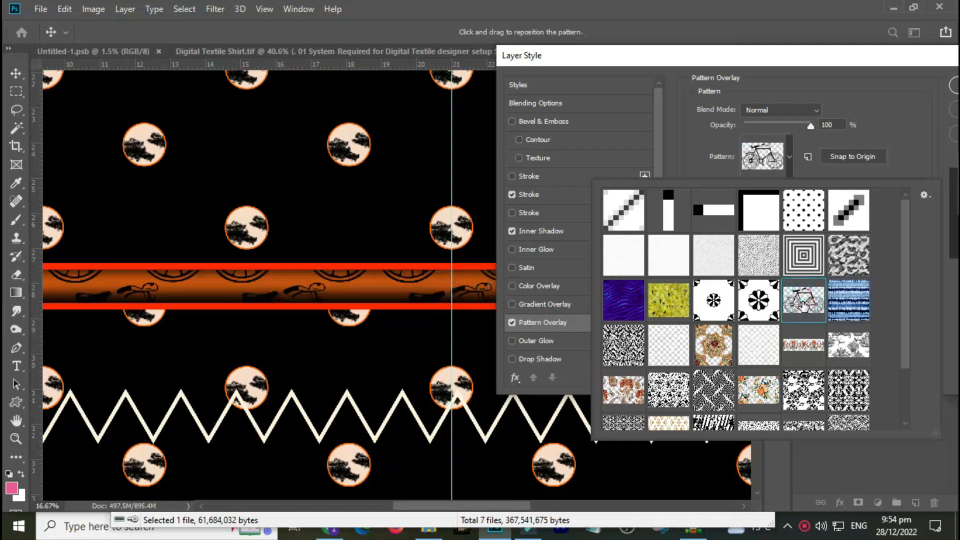
click(804, 390)
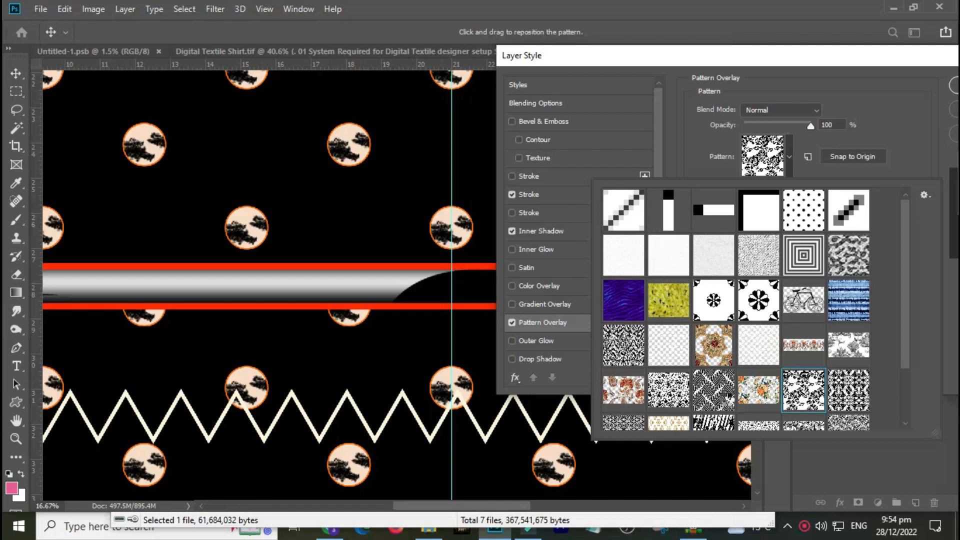
click(714, 390)
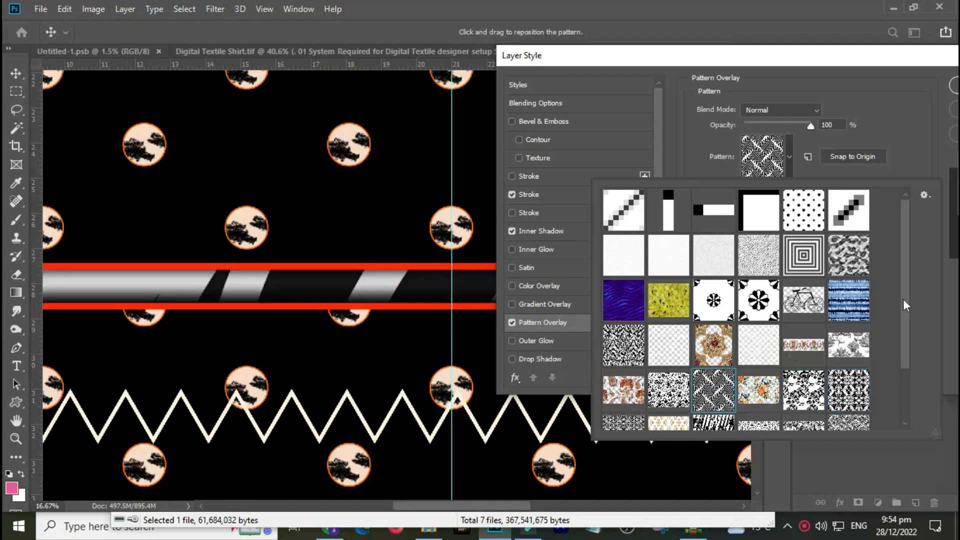
drag(905, 270, 913, 384)
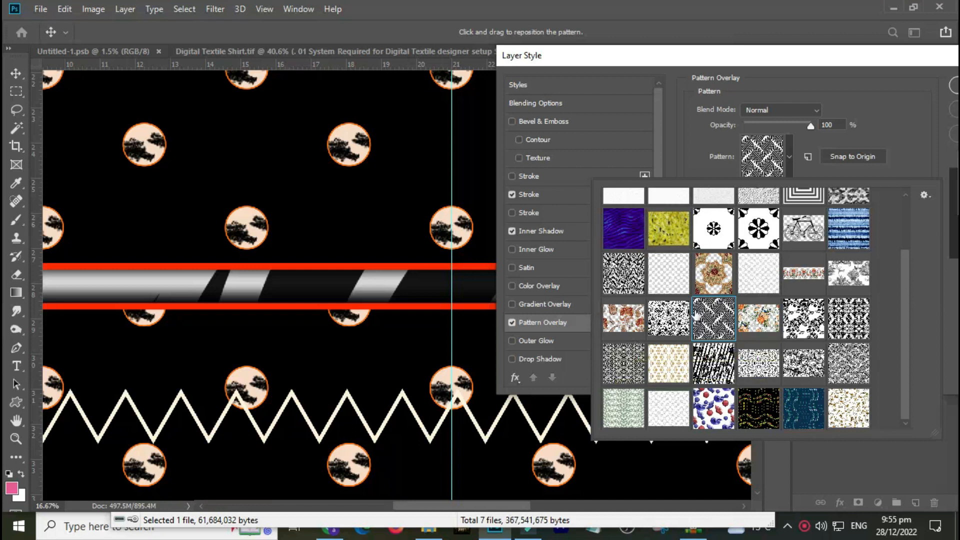
click(760, 411)
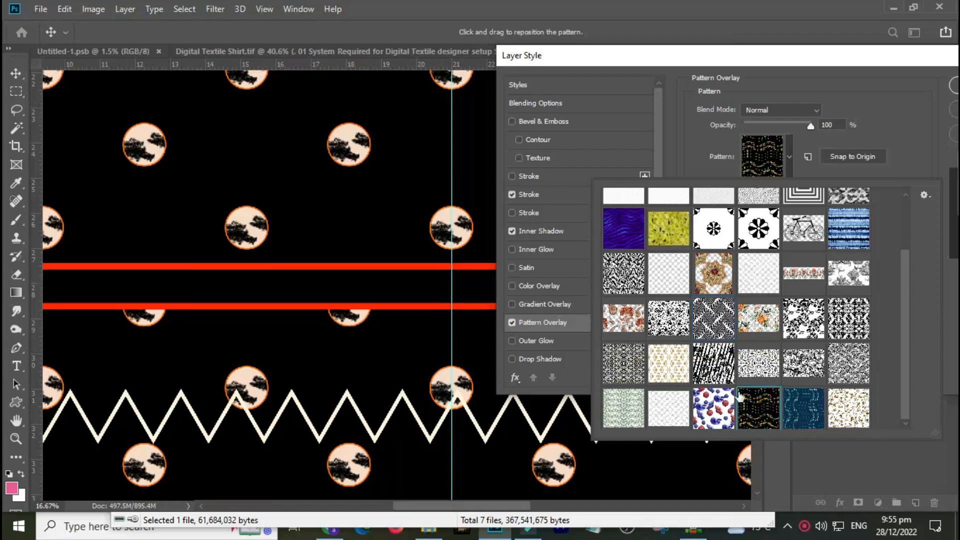
click(720, 364)
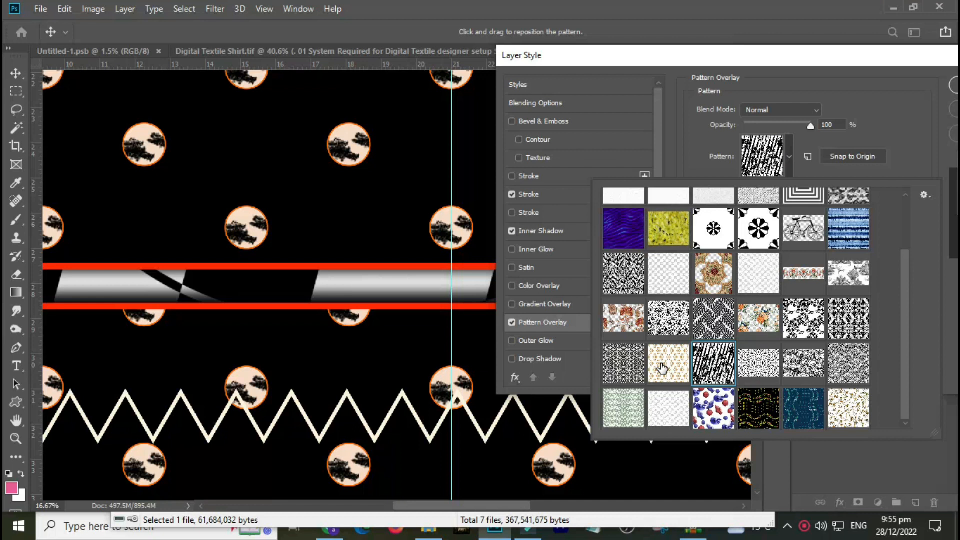
click(530, 324)
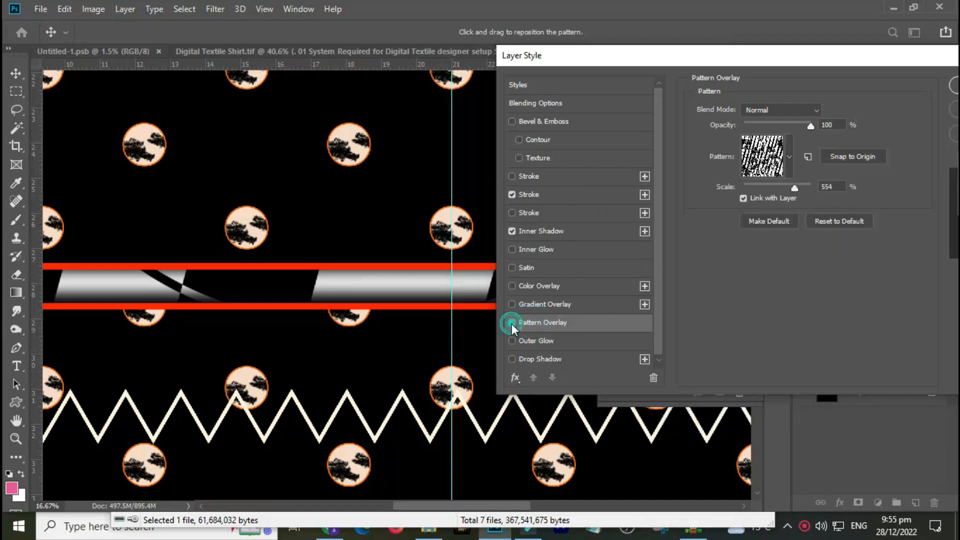
click(512, 324)
Enable Outer Glow with opacity 84%, size 213 px and spread 8%.
click(543, 344)
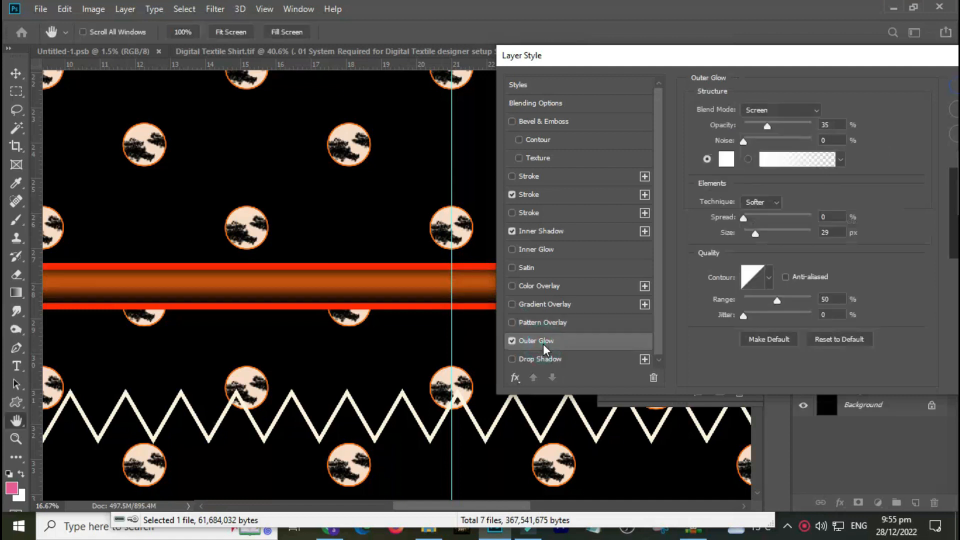
drag(766, 123, 802, 127)
drag(752, 234, 804, 236)
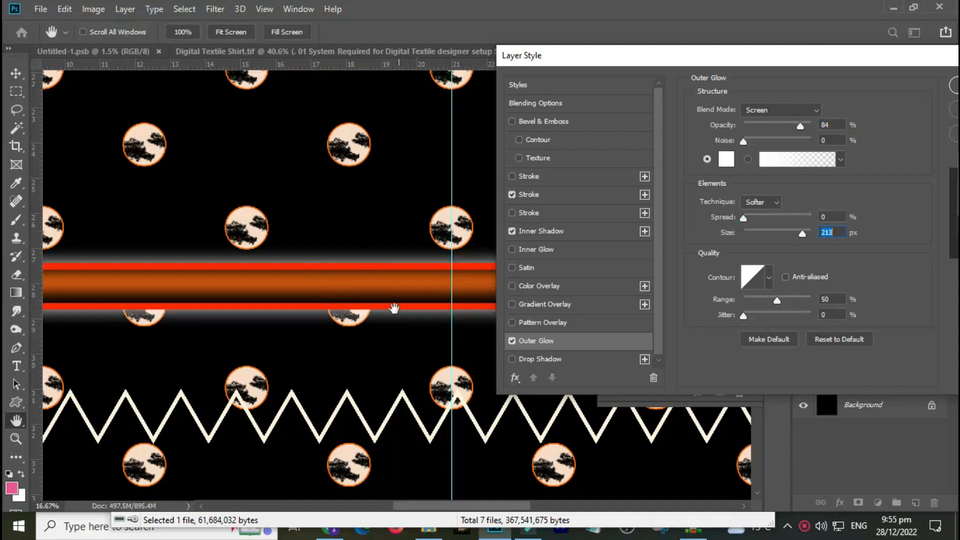
mouse_move(745, 218)
mouse_down()
mouse_move(865, 222)
mouse_move(749, 222)
mouse_up()
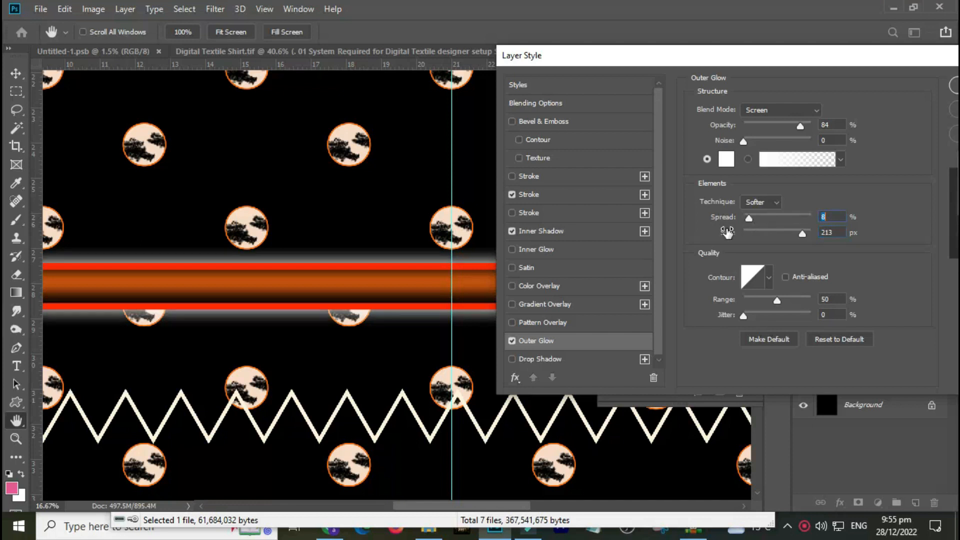
Pick a contour preset for the outer glow and switch the Outer Glow off.
click(770, 278)
click(750, 333)
click(717, 338)
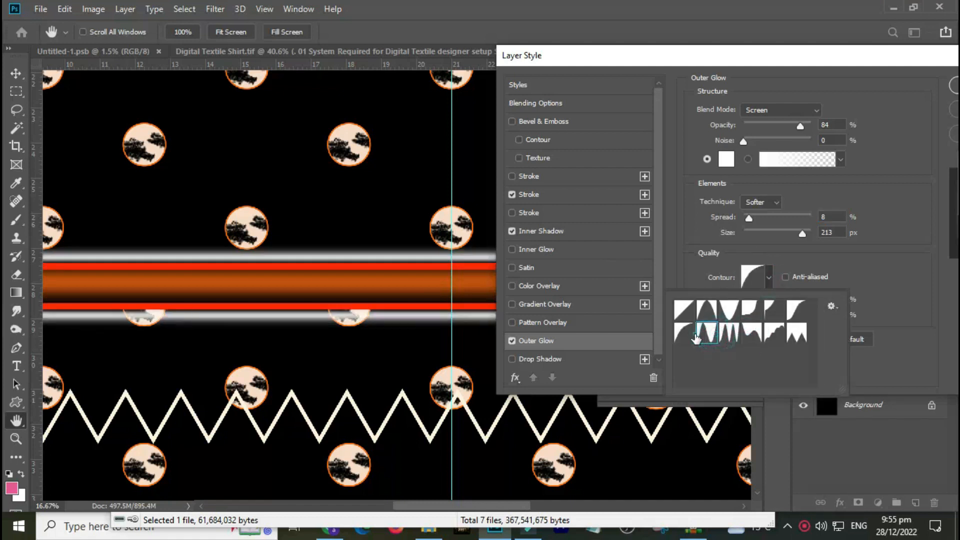
click(801, 328)
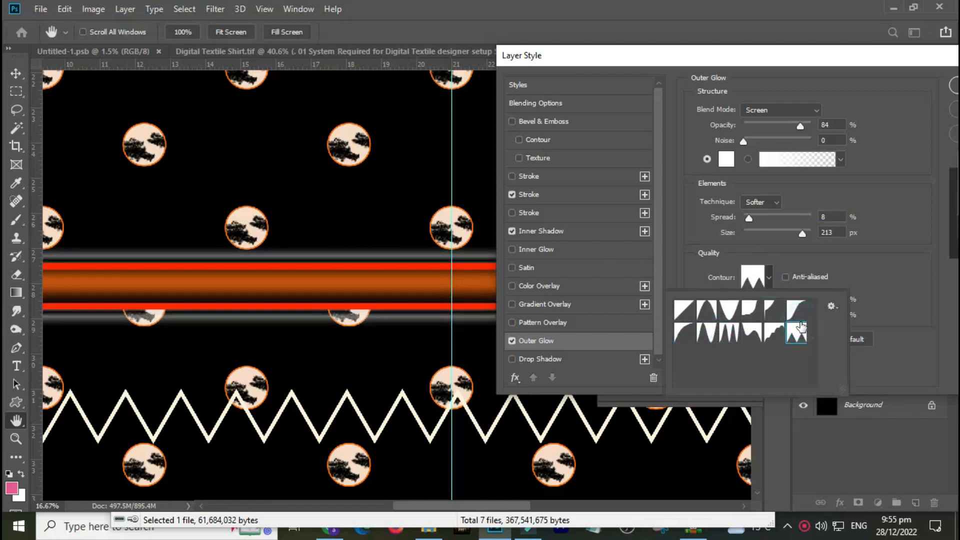
click(657, 330)
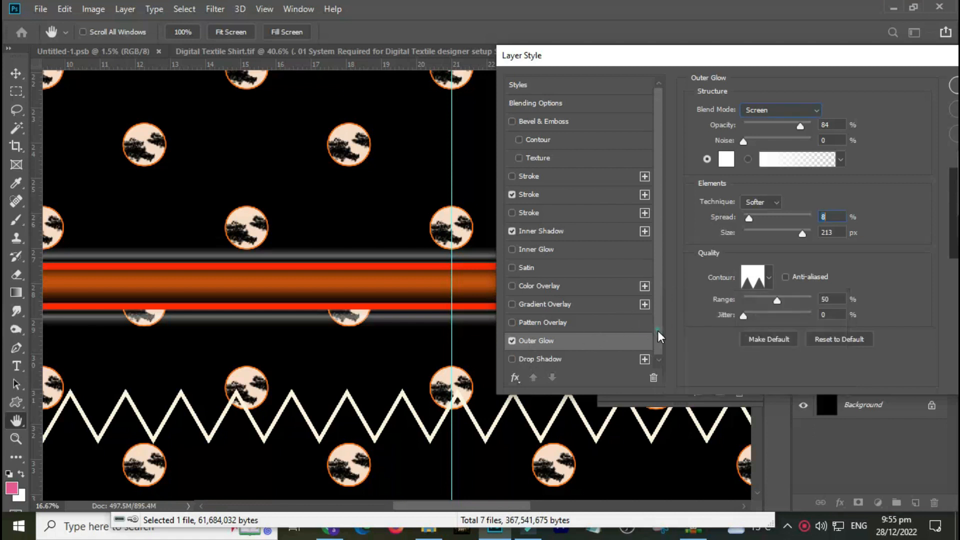
click(512, 341)
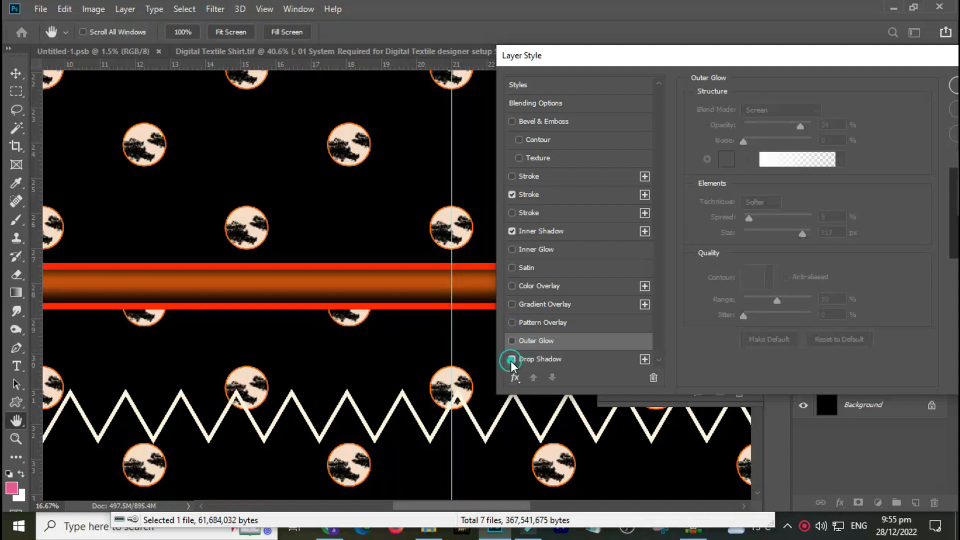
Enable a Drop Shadow on the strip with opacity 60% and apply the layer style.
click(512, 360)
click(536, 361)
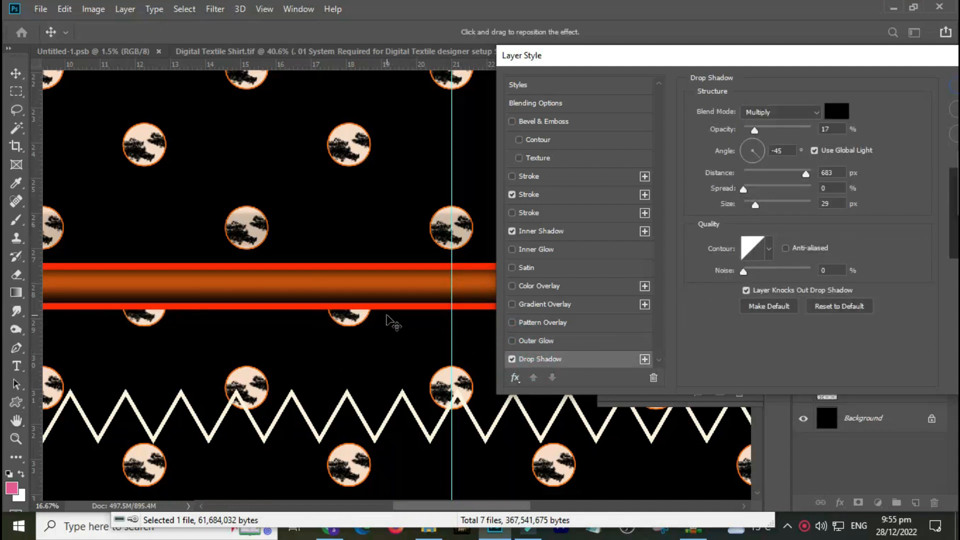
drag(753, 131, 784, 131)
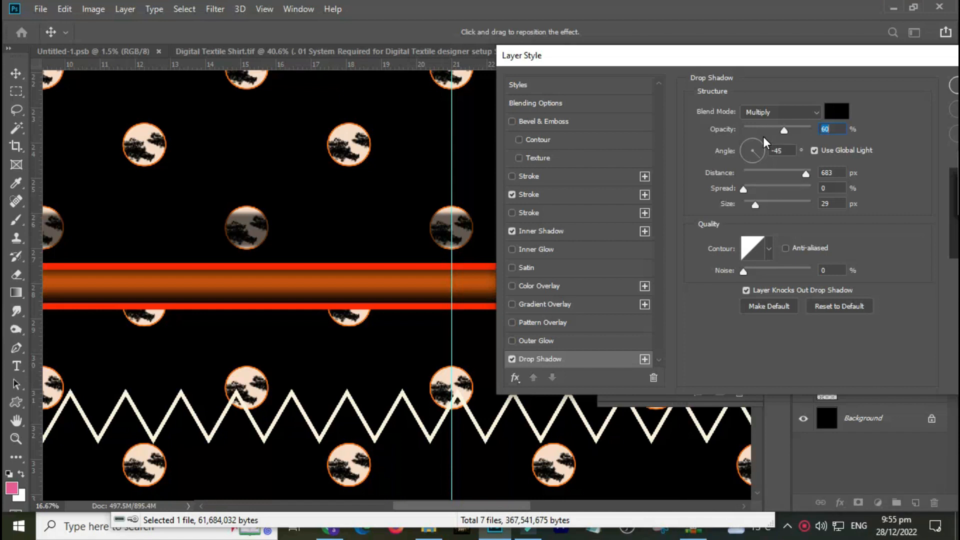
drag(785, 58, 638, 64)
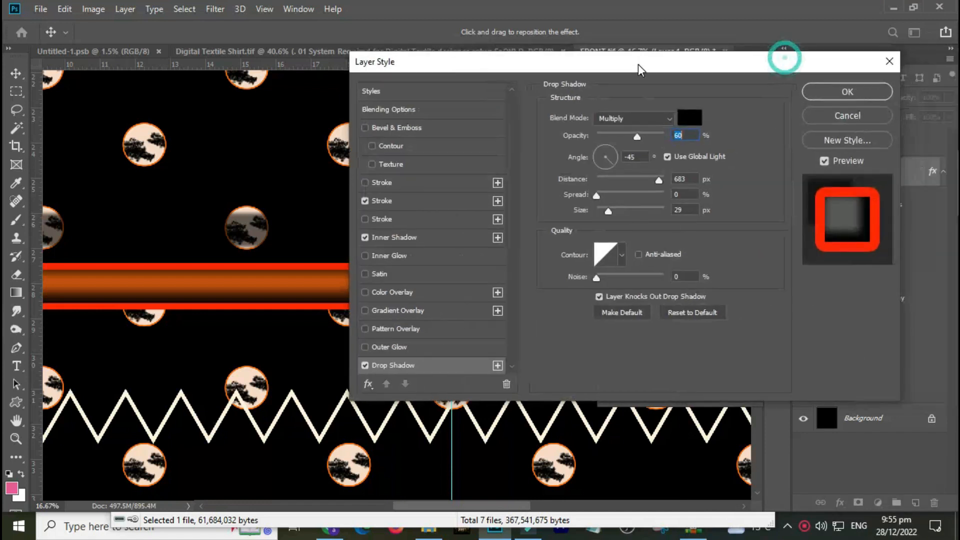
click(856, 92)
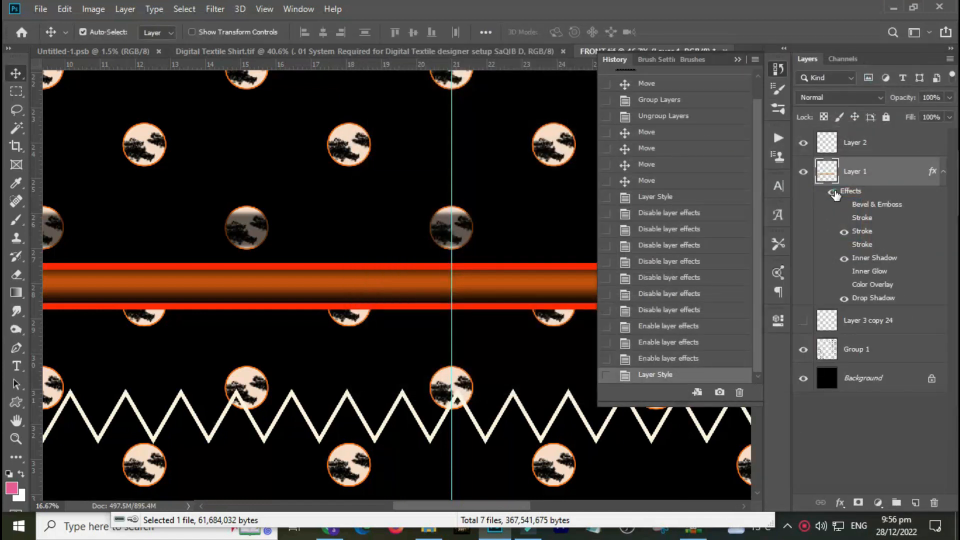
Hide the strip layer's effects and collapse its effects list.
click(832, 192)
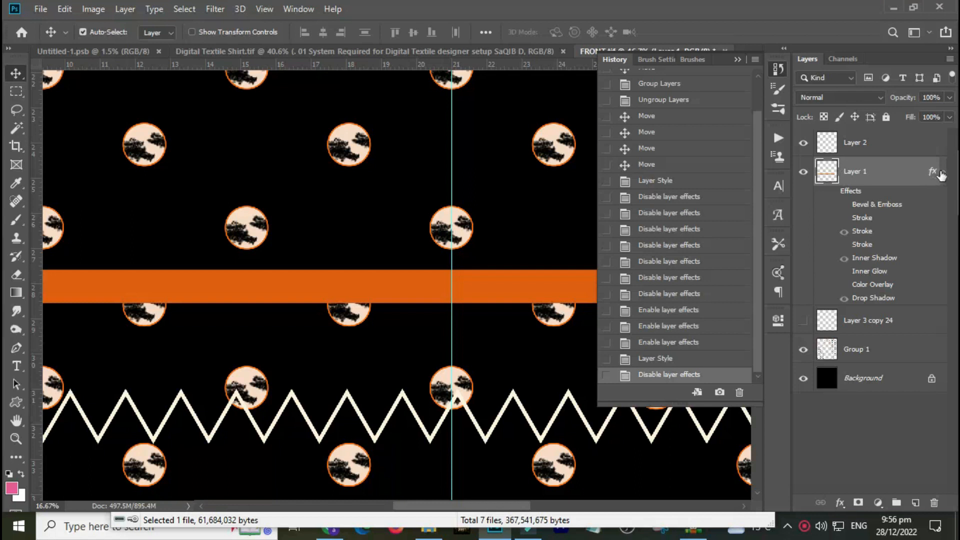
click(944, 171)
Move the zigzag border layer upward on the design.
drag(486, 441, 486, 374)
drag(891, 153, 938, 501)
key(ctrl+z)
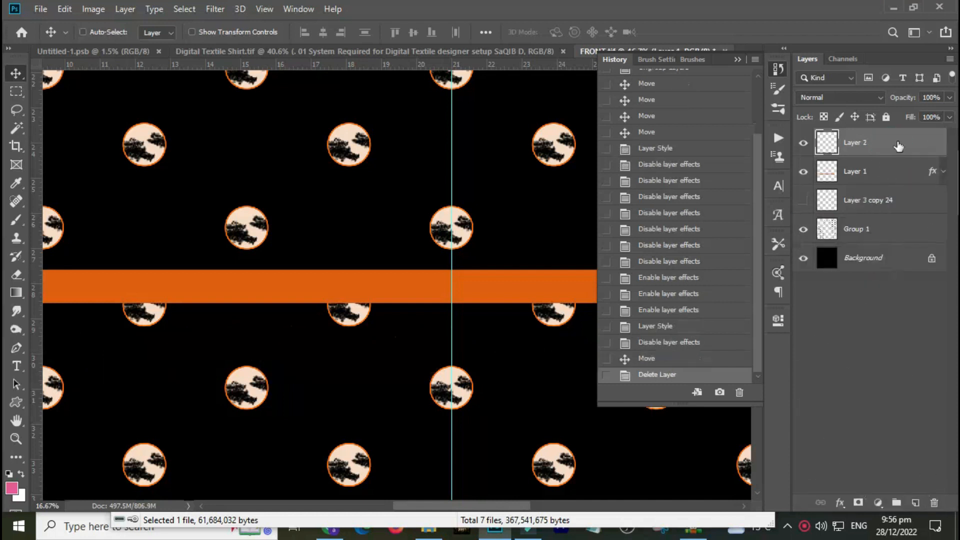
Duplicate the zigzag border layer and shift the copies to form stacked zigzag lines.
drag(899, 146, 915, 502)
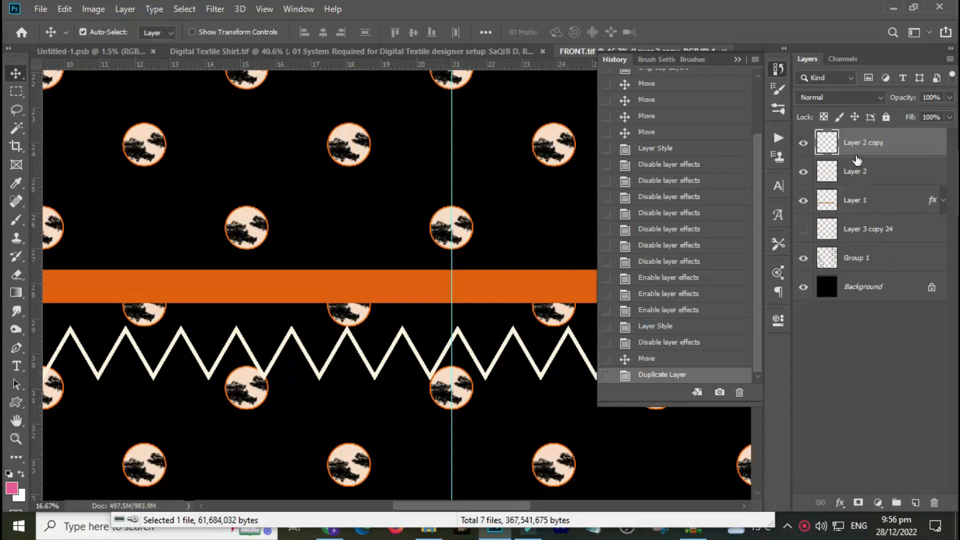
drag(567, 334, 604, 344)
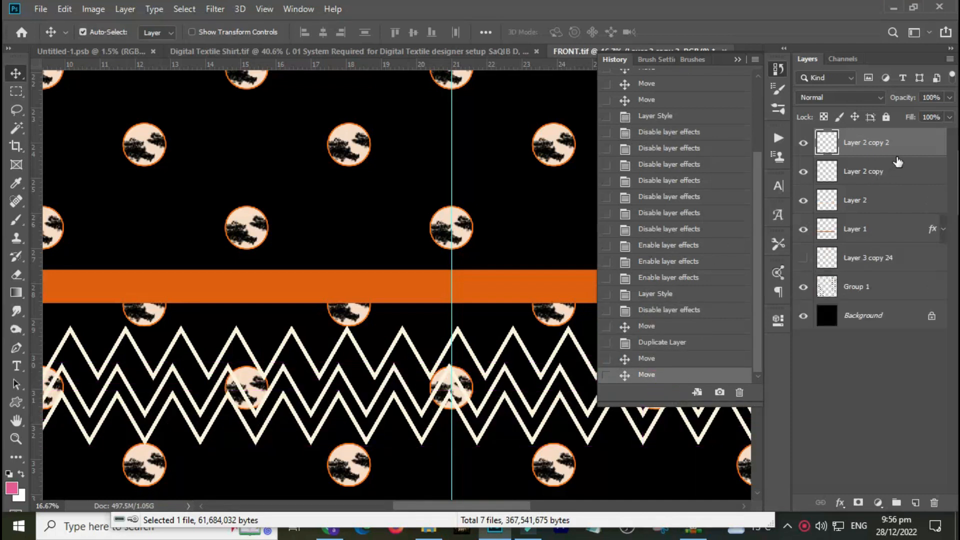
drag(900, 156, 897, 504)
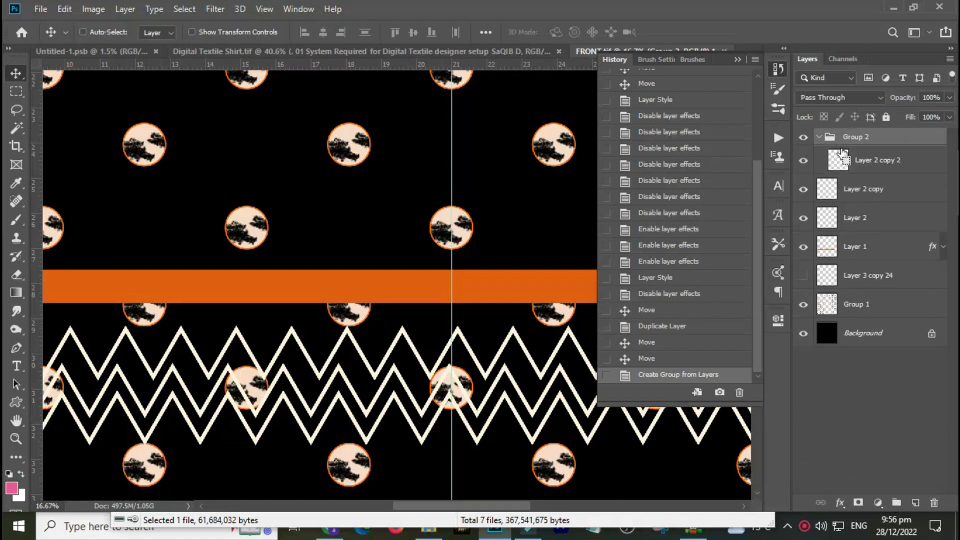
key(ctrl+z)
key(ctrl+g)
key(ctrl+z)
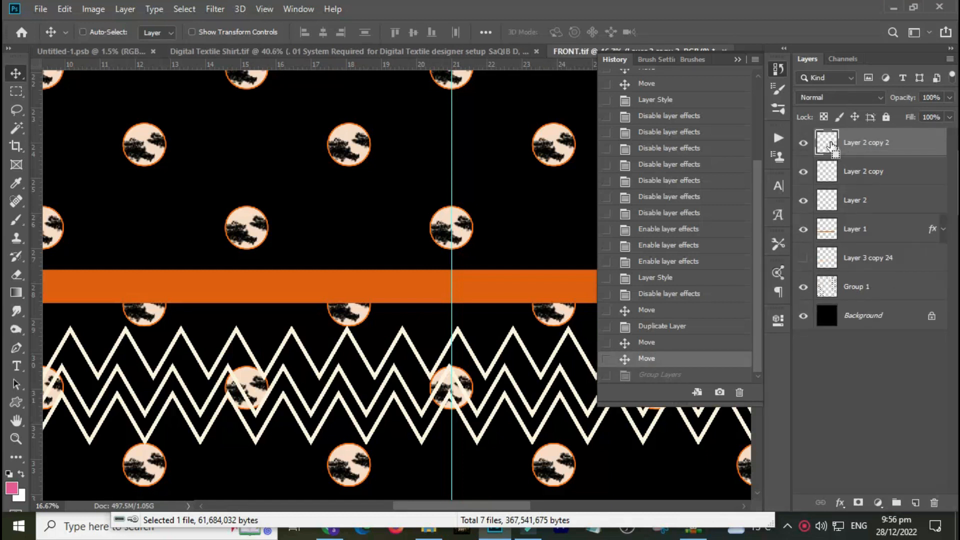
Load the top zigzag copy's outline as a selection.
ctrl+click(829, 151)
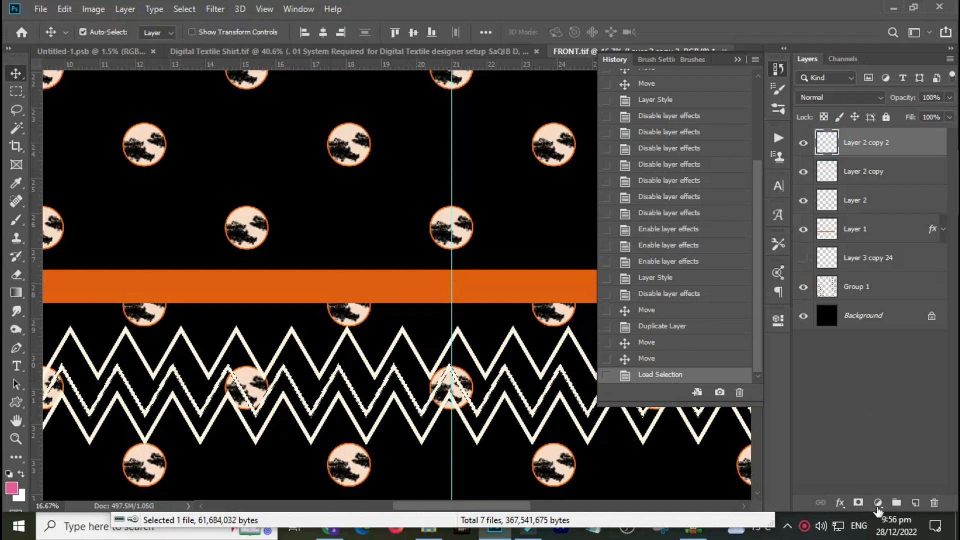
click(877, 503)
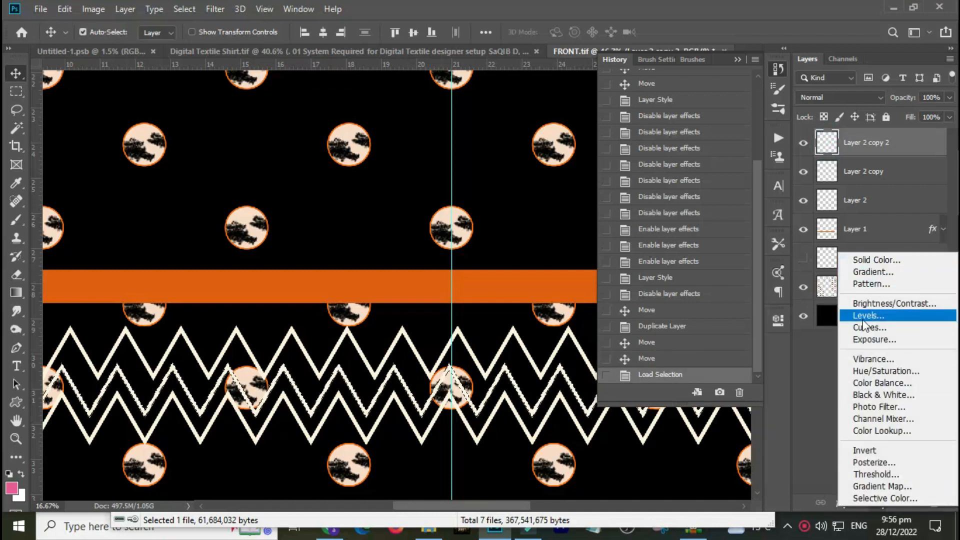
click(901, 153)
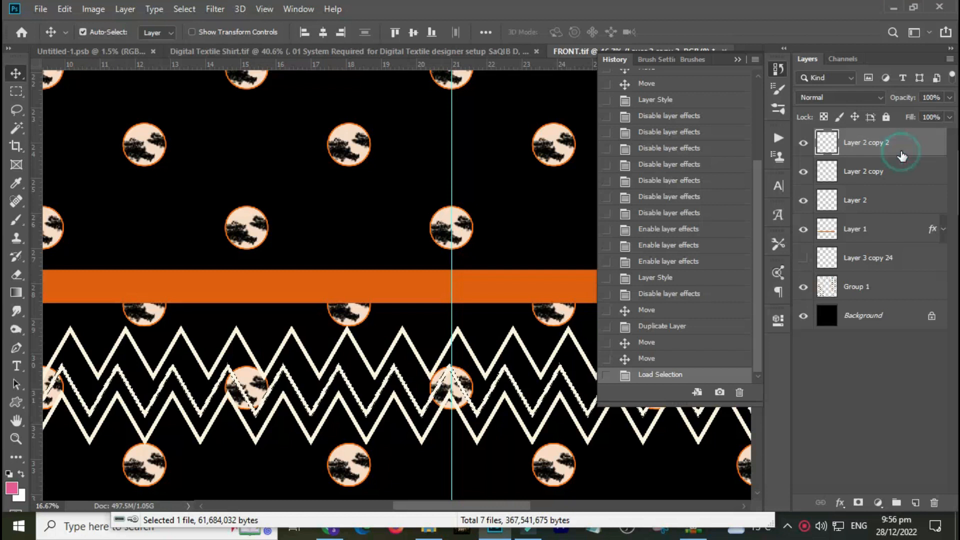
double_click(901, 145)
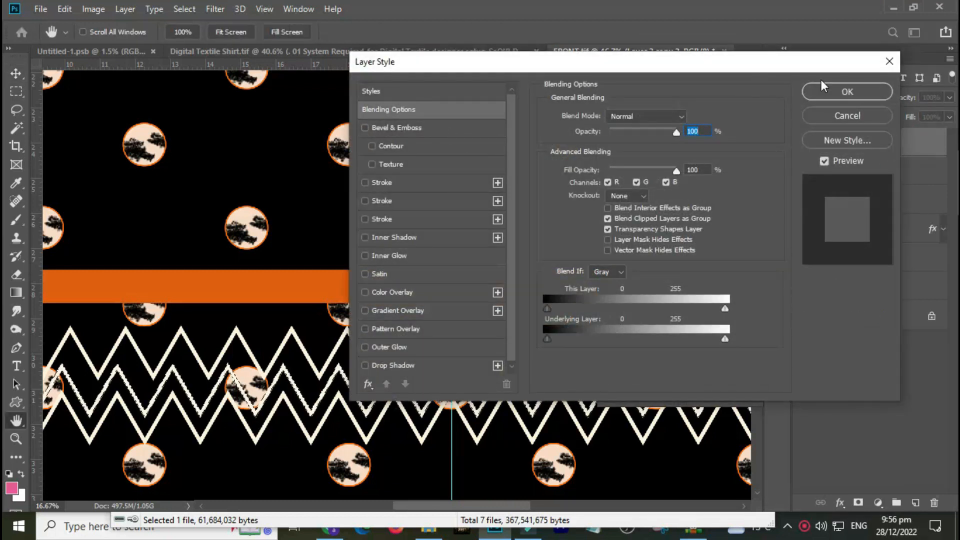
click(845, 116)
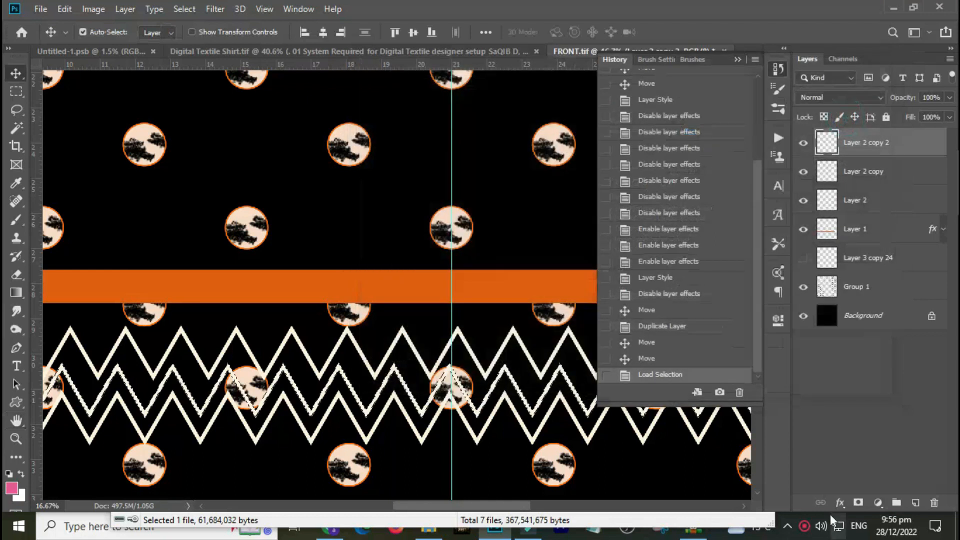
click(872, 506)
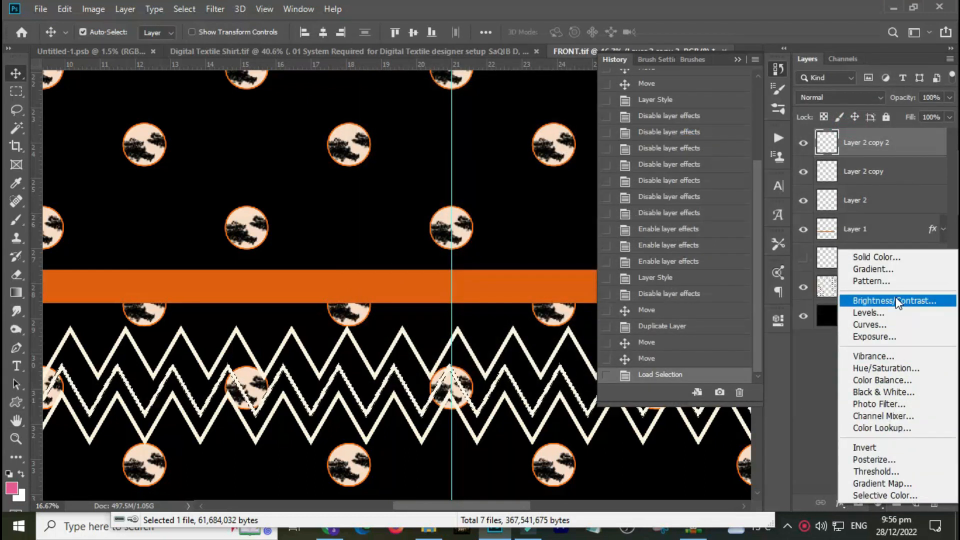
key(Escape)
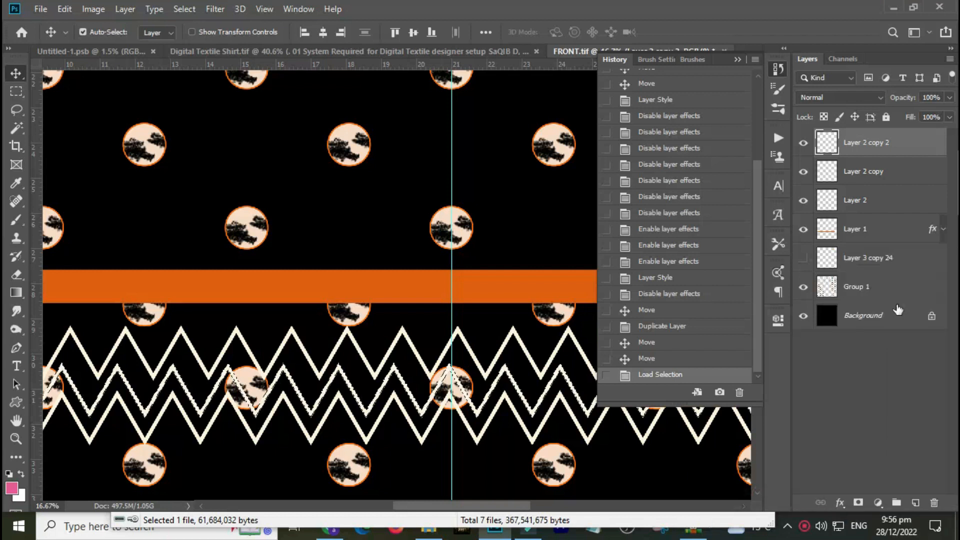
click(878, 502)
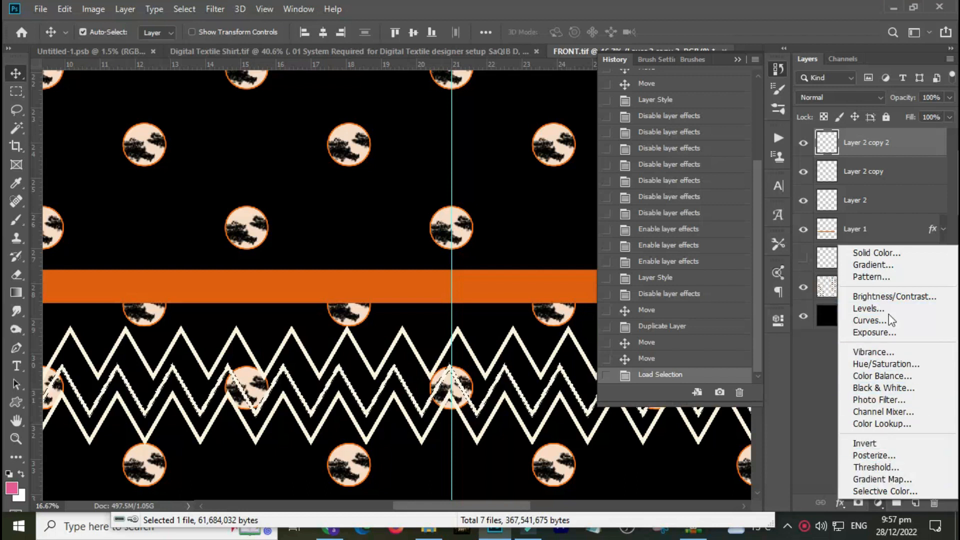
click(827, 377)
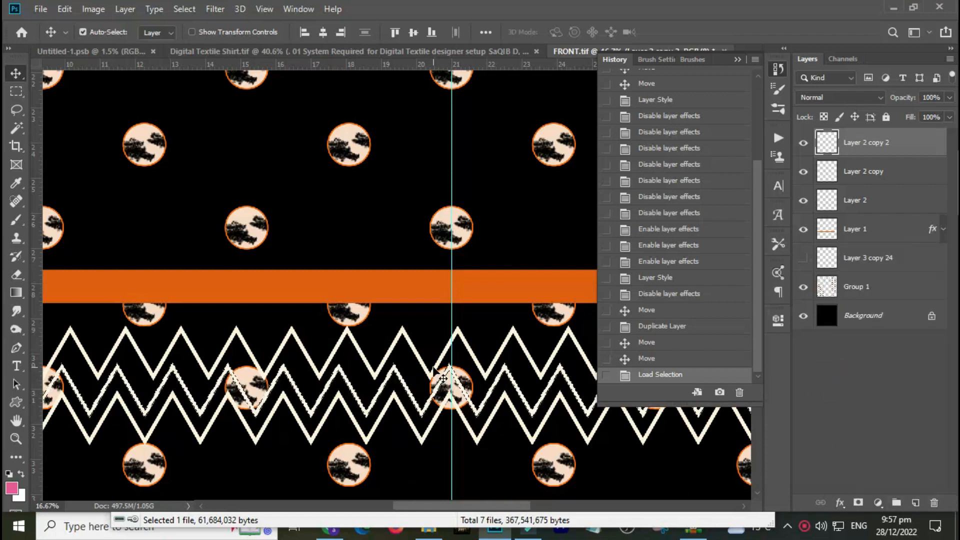
click(841, 503)
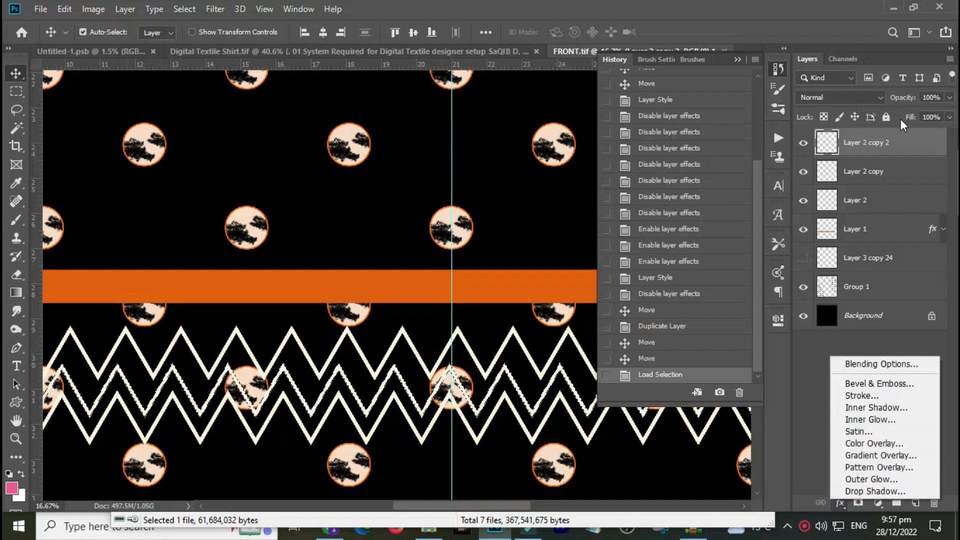
click(917, 143)
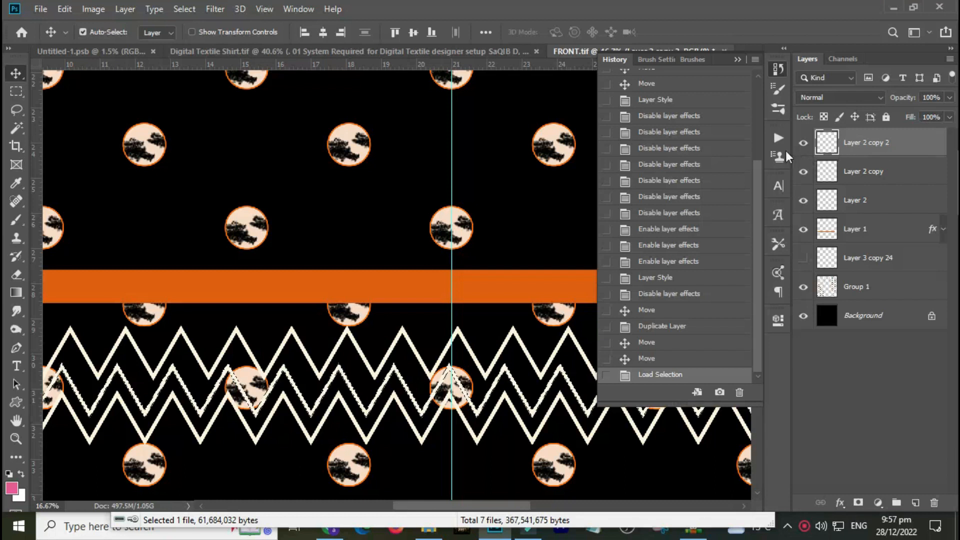
double_click(905, 151)
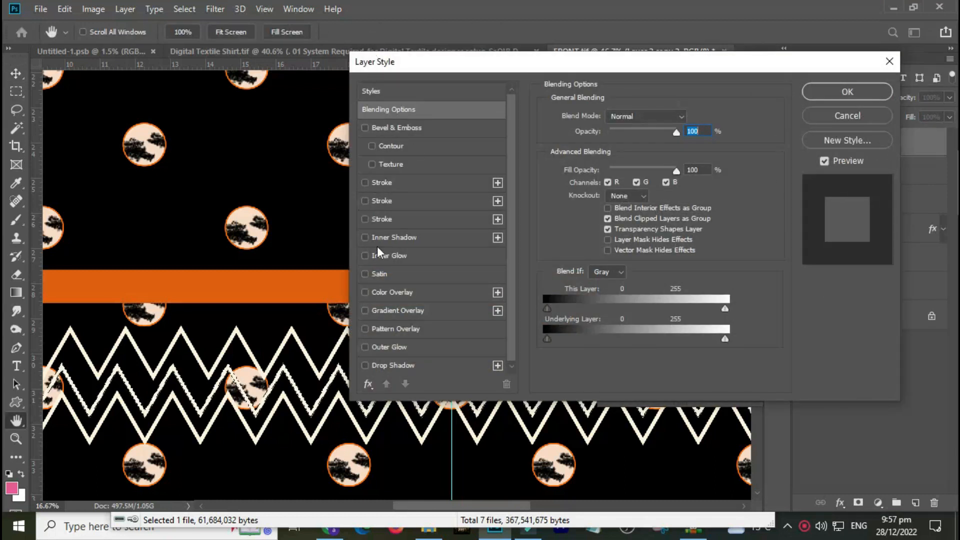
click(860, 115)
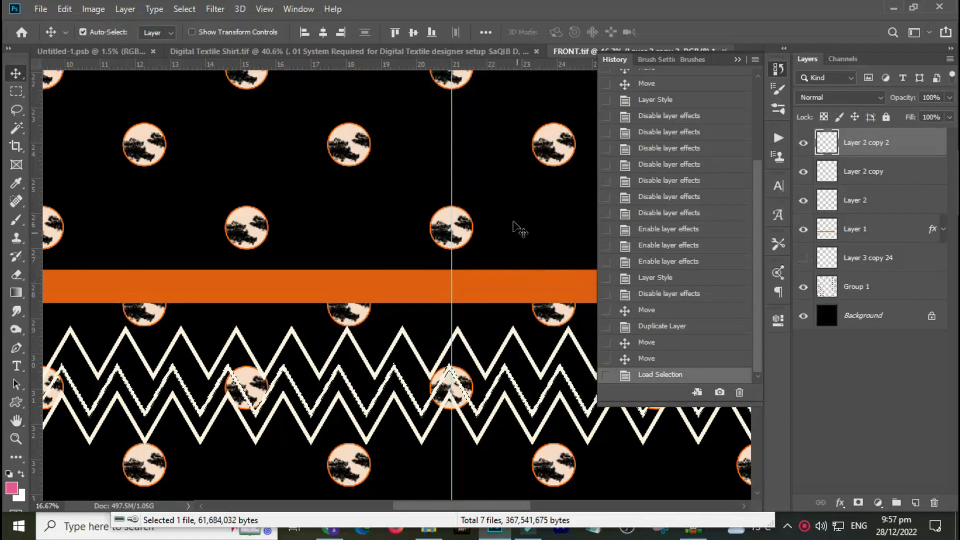
Switch to the Digital Textile Shirt.tif document.
click(276, 51)
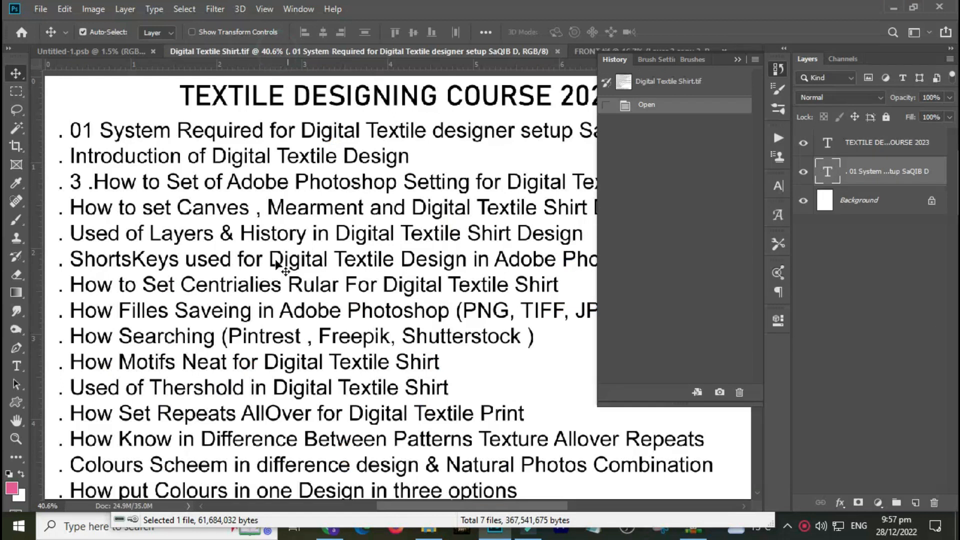